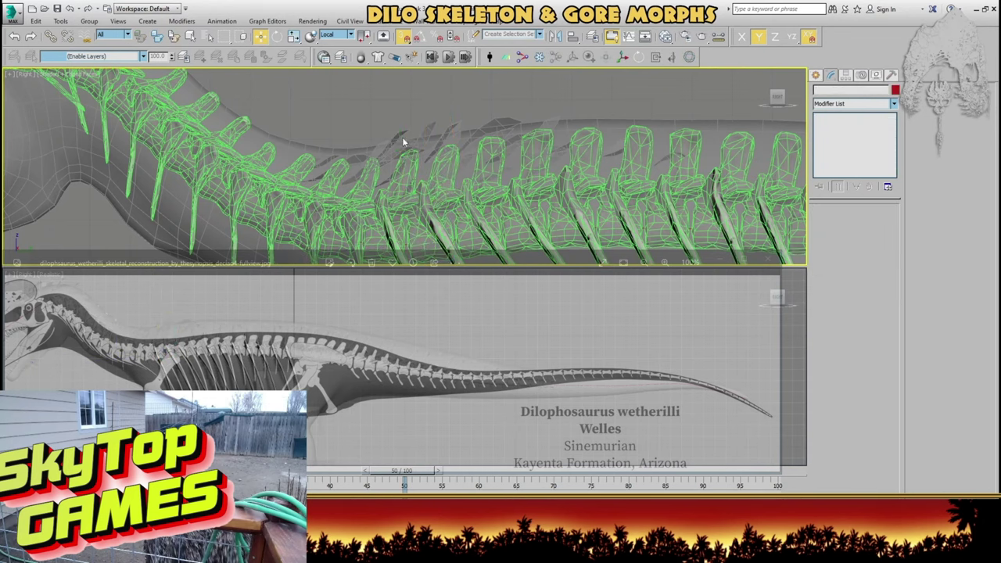
- Select the foremost neck rib, Neural_Rib_3_LOD003, and set its Bend modifier's angle to 17
left_click(408, 160)
left_click(844, 142)
left_click(870, 188)
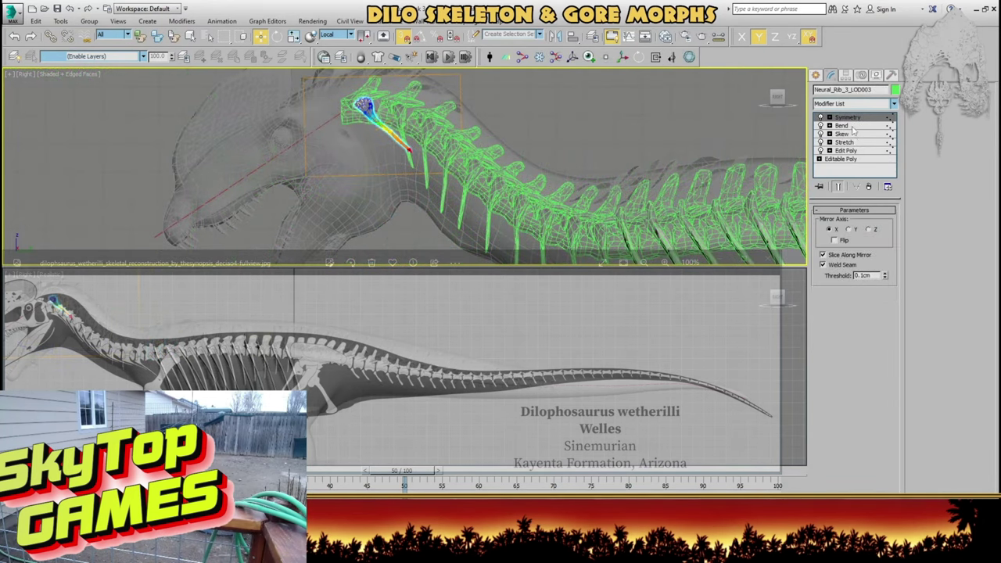
key("p")
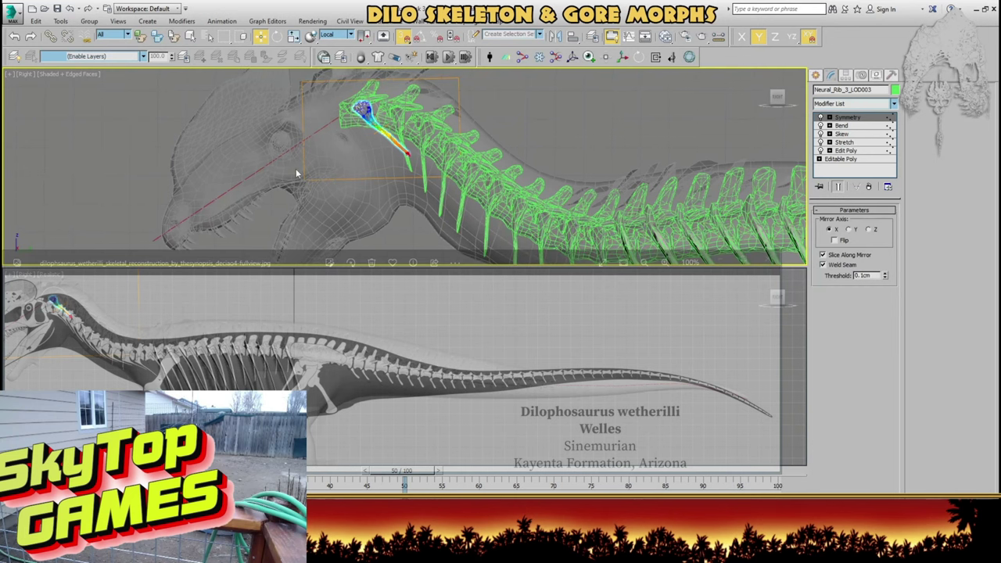
scroll(324, 171, "up", 5)
middle_click_drag(384, 201, 438, 240, "alt")
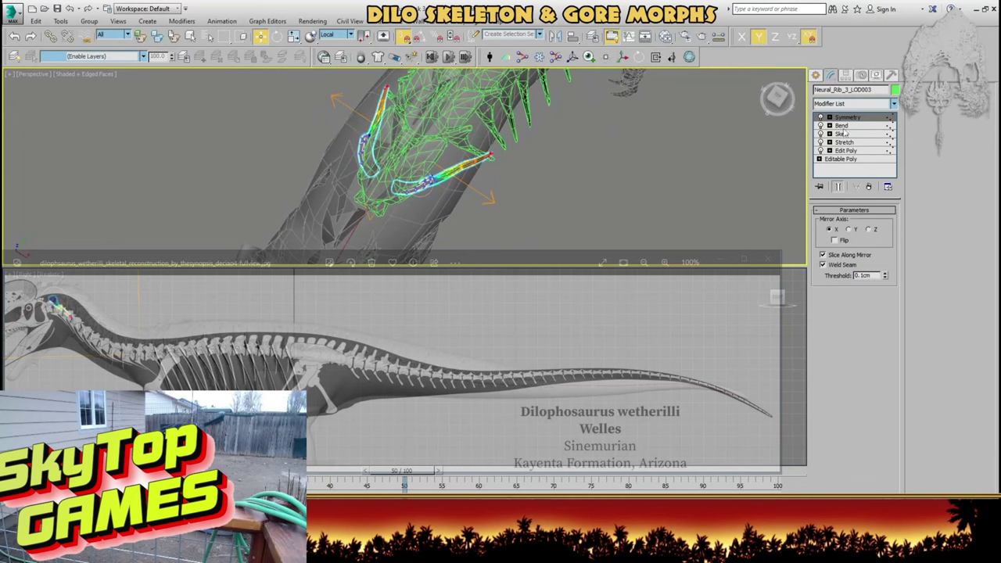
left_click(842, 126)
left_click_drag(883, 229, 873, 209)
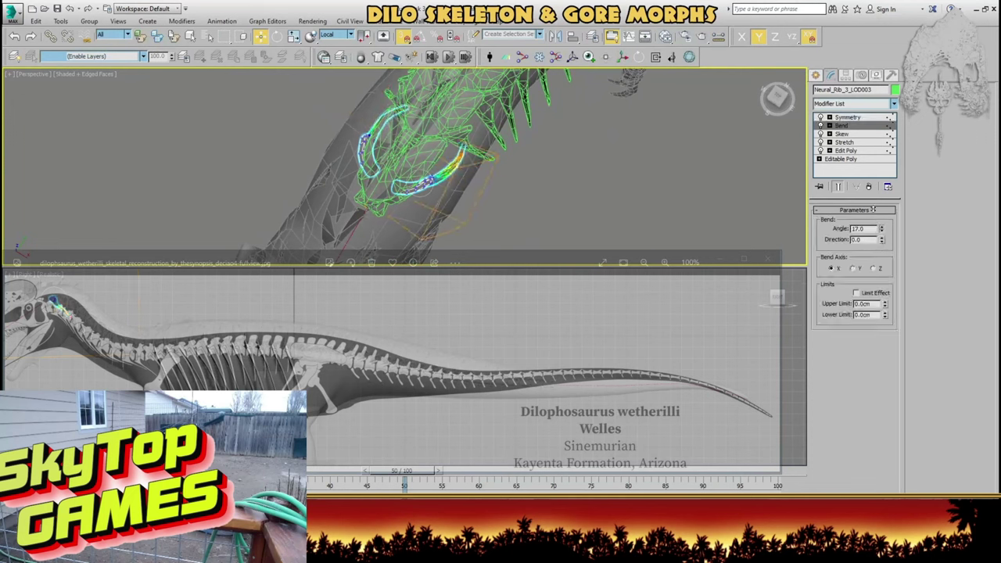
left_click(487, 155)
left_click(467, 165)
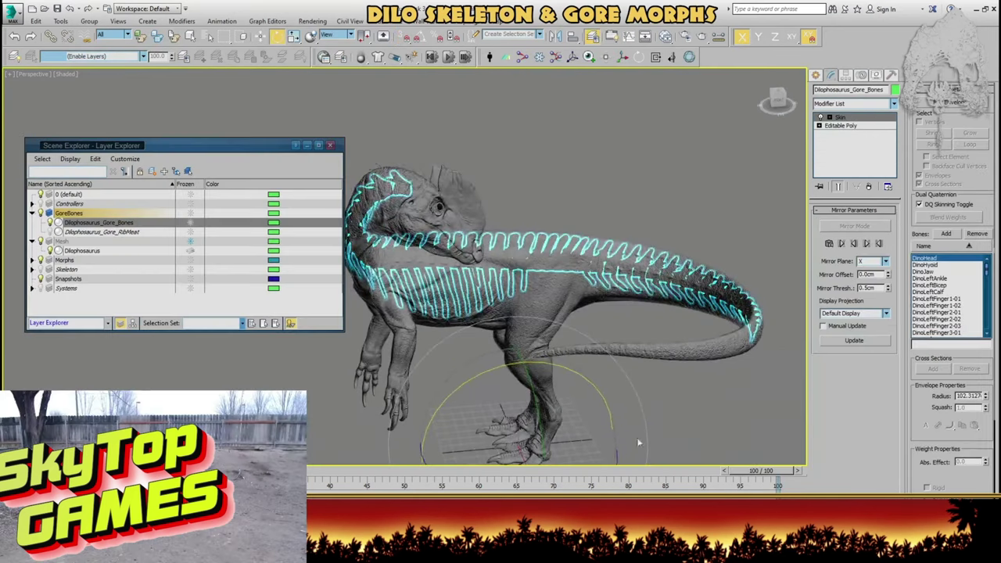
- Examine how the selected gore bones follow the dinosaur's body at frame 100 and back at the start of the timeline
middle_click_drag(470, 438, 430, 451, "alt")
key("End")
left_click_drag(188, 147, 173, 91)
scroll(522, 209, "up", 5)
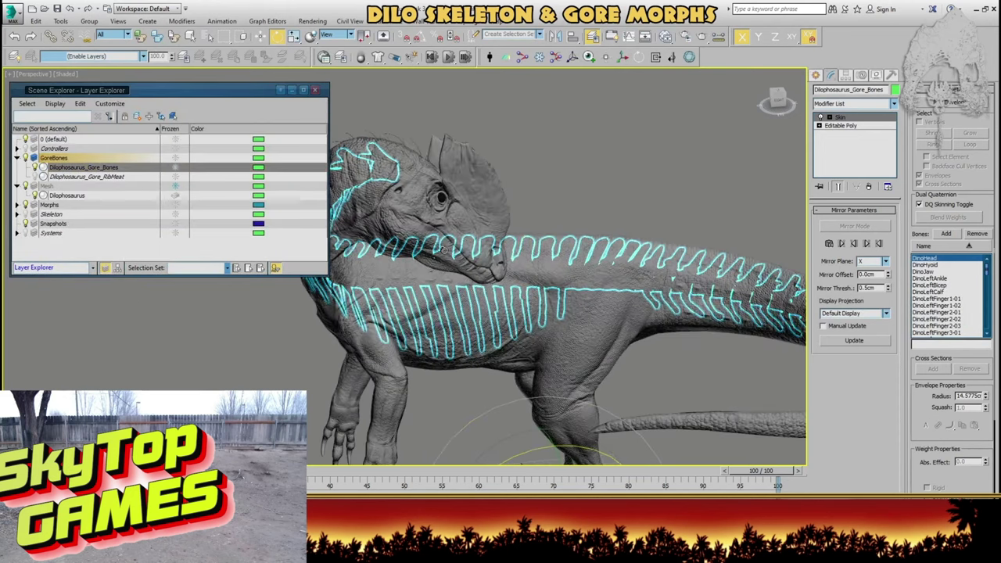
middle_click_drag(522, 211, 495, 217, "alt")
scroll(501, 313, "down", 4)
middle_click_drag(518, 404, 517, 389, "alt")
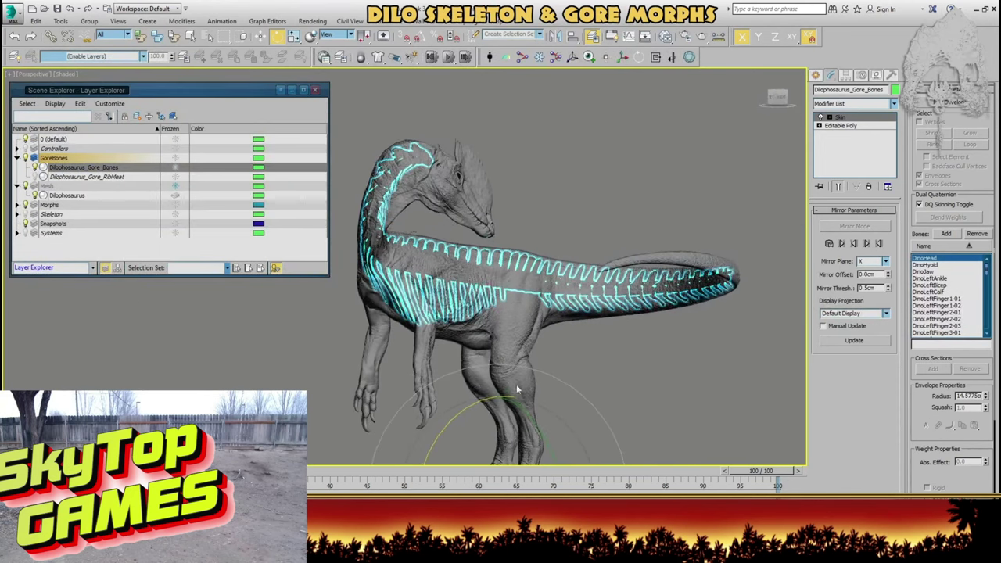
left_click_drag(748, 472, 31, 472)
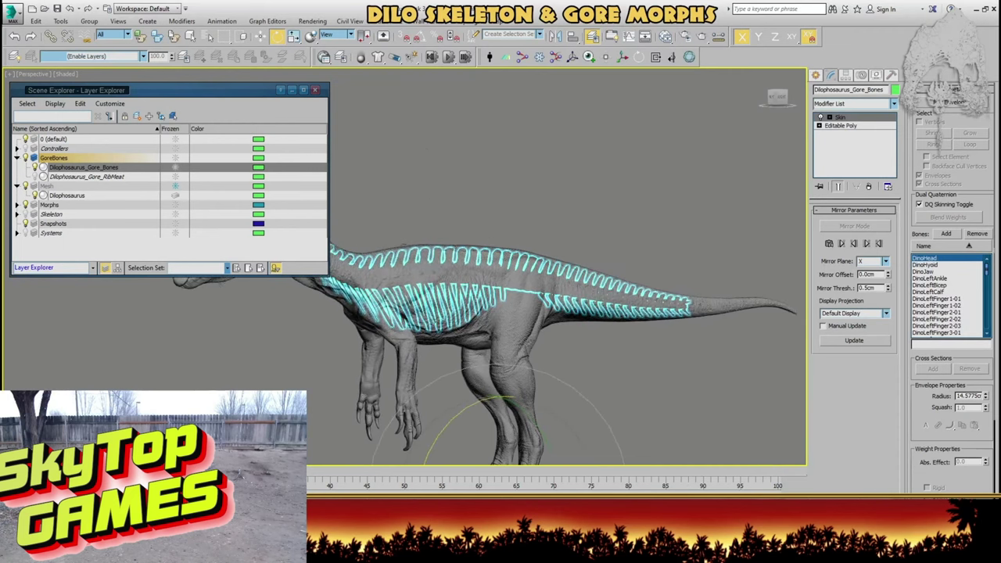
middle_click_drag(156, 399, 494, 354, "alt")
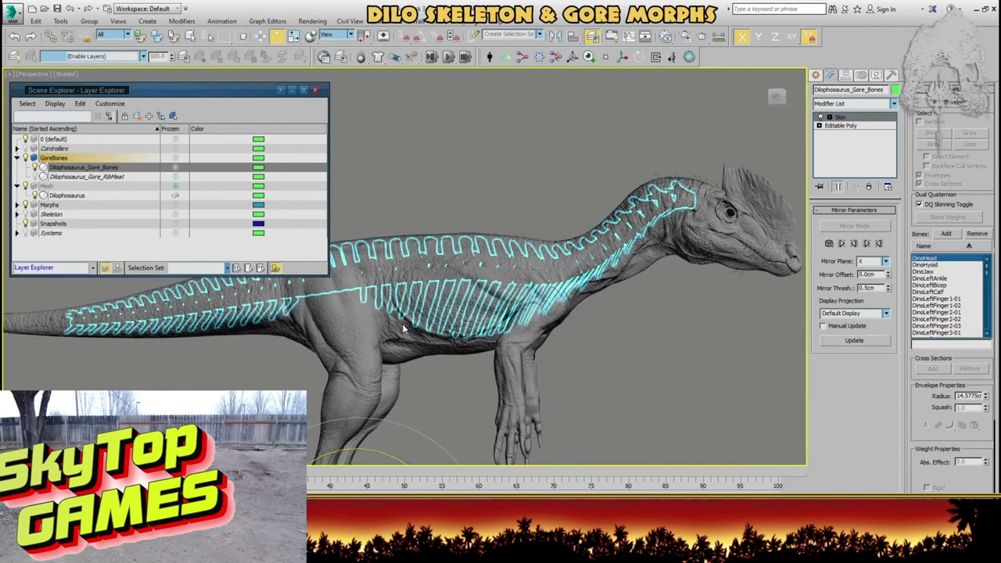
middle_click_drag(423, 322, 526, 252, "alt")
- Make the Snapshots layer active and take a single Mesh snapshot of Dilophosaurus_Gore_Bones at frame 100
left_click(939, 102)
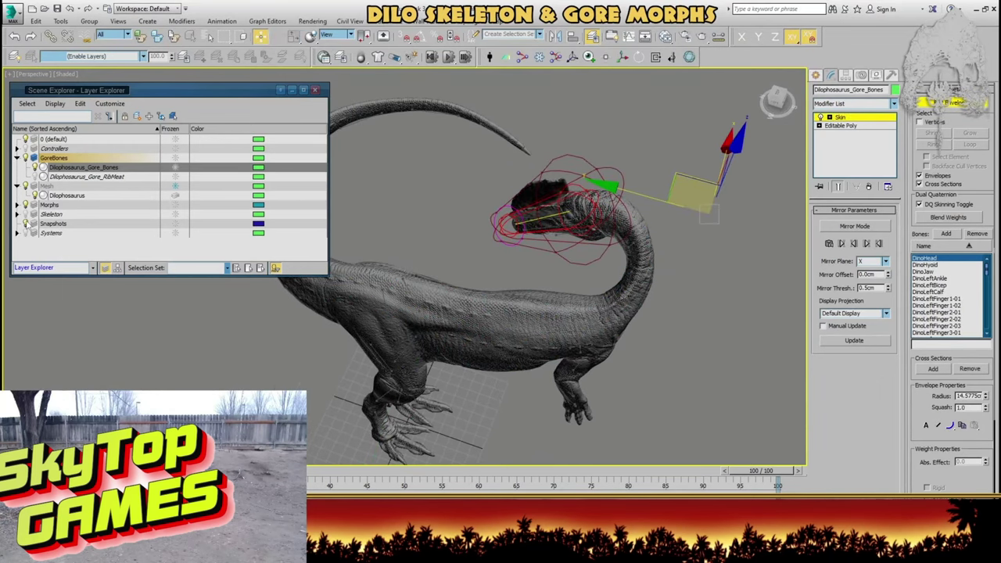
left_click(26, 225)
key("alt+t")
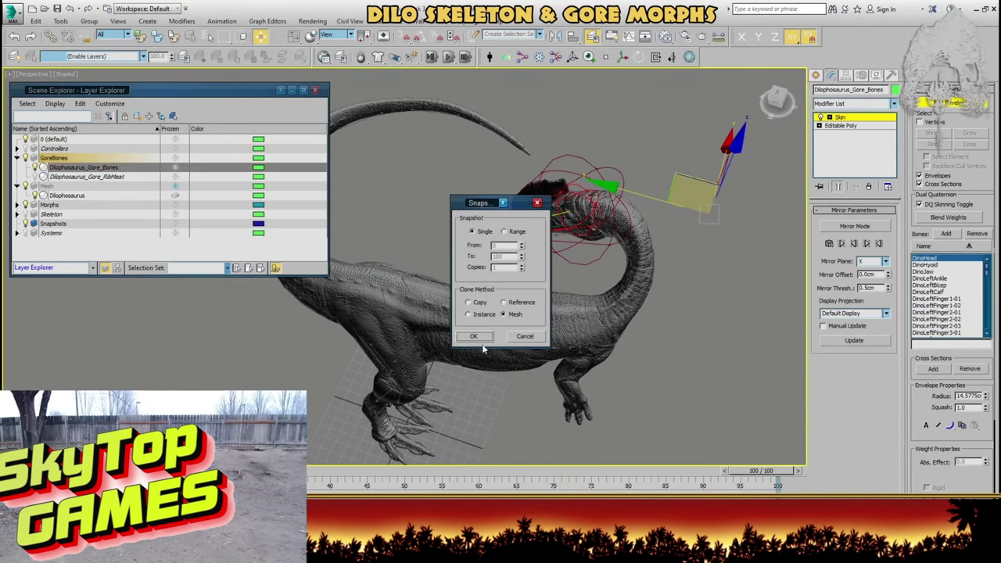
left_click(474, 337)
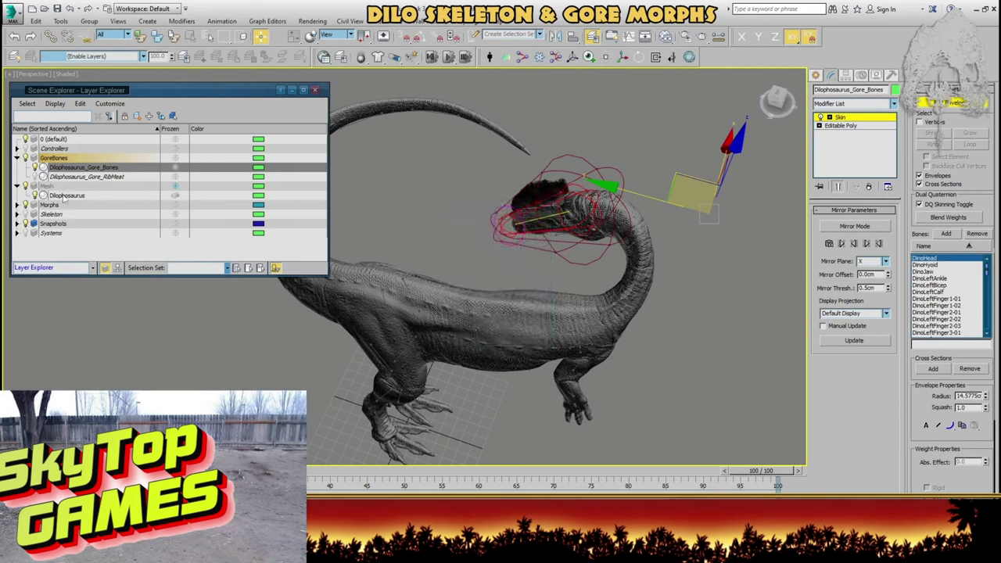
- Select the new snapshot inside the Snapshots layer, and return to the original Dilophosaurus_Gore_Bones mesh with its Skin modifier
left_click(17, 224)
left_click(66, 233)
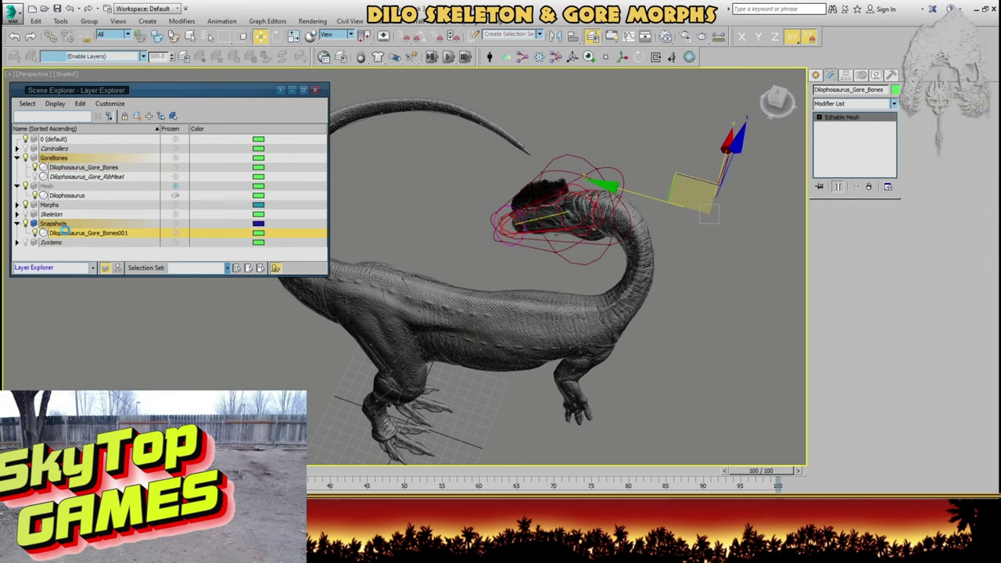
left_click(393, 194)
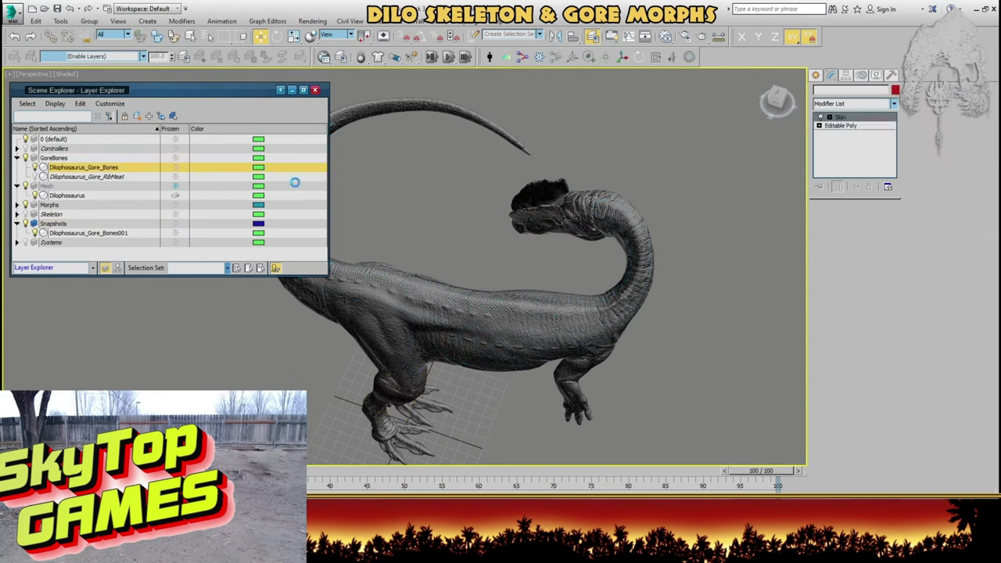
left_click(948, 118)
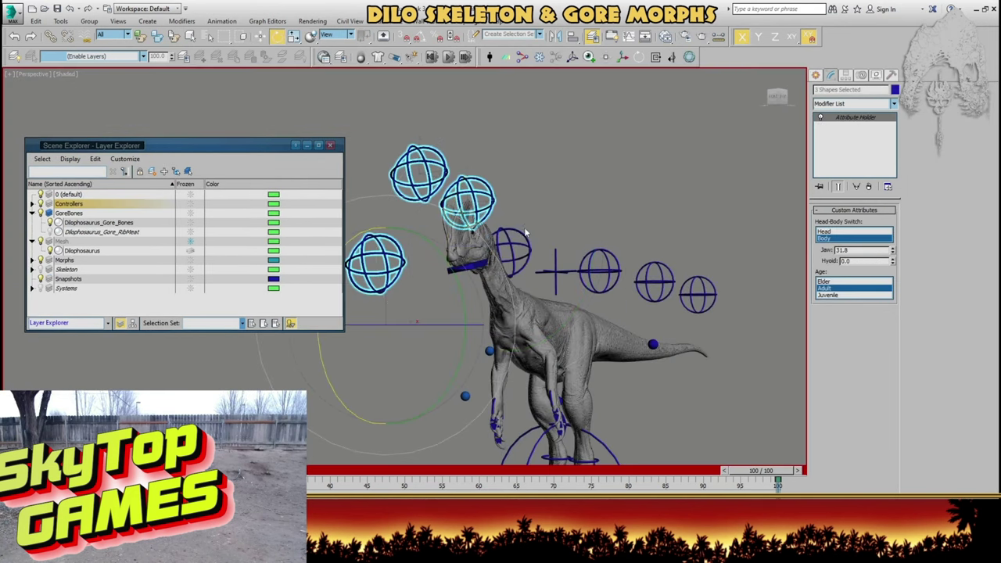
- Rotate the head and neck controllers to turn the head sideways at frame 100, narrowing the controller selection
left_click_drag(443, 245, 510, 253)
left_click(475, 181, "alt")
key("ctrl+z")
key("ctrl+z")
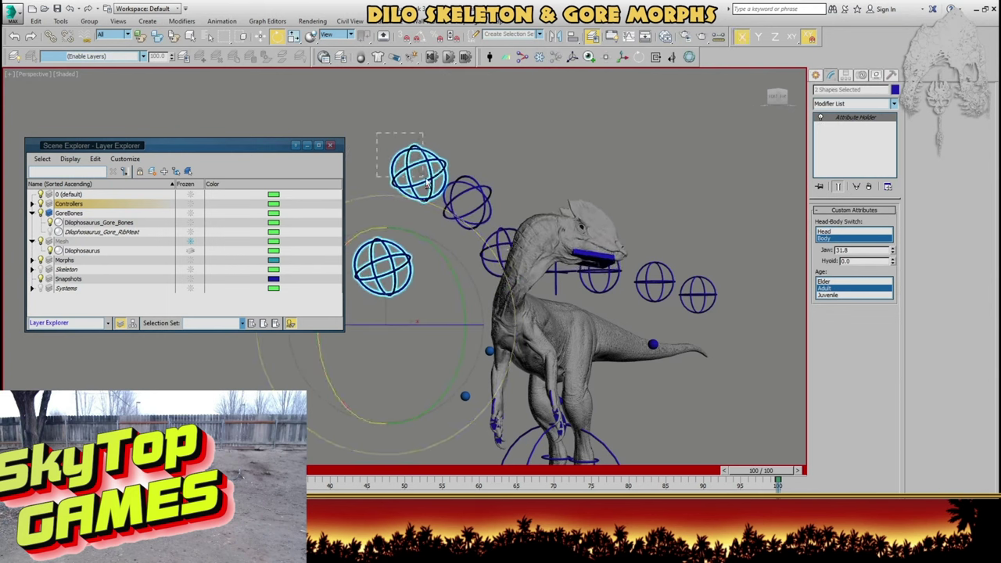
left_click_drag(426, 181, 435, 191, "alt")
- Rotate the Head Controller to curl the head downward from the bent neck at frame 100
middle_click_drag(606, 209, 736, 255, "alt")
middle_click_drag(735, 255, 607, 264, "alt")
middle_click_drag(607, 264, 497, 241)
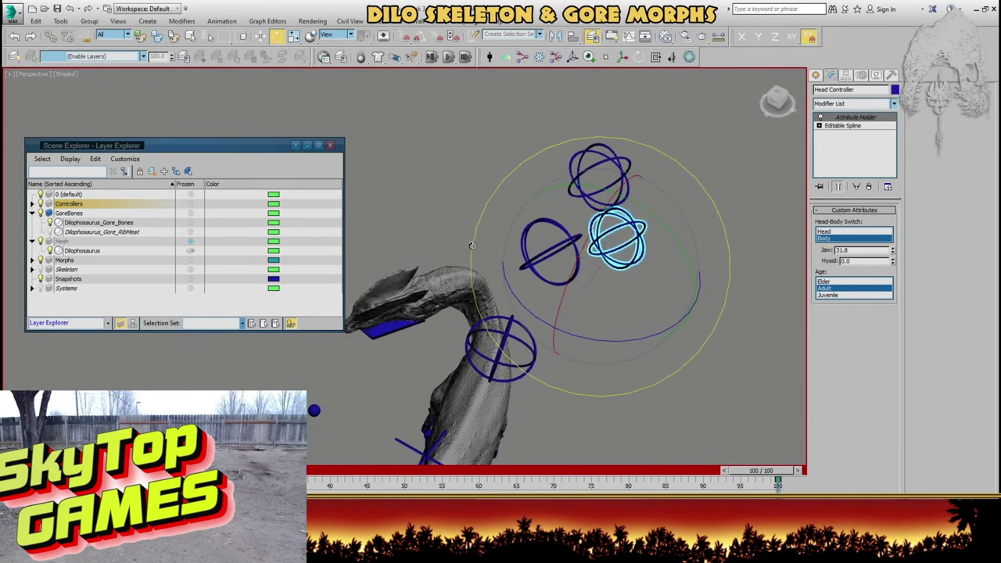
left_click_drag(473, 246, 478, 279)
left_click_drag(550, 255, 569, 275)
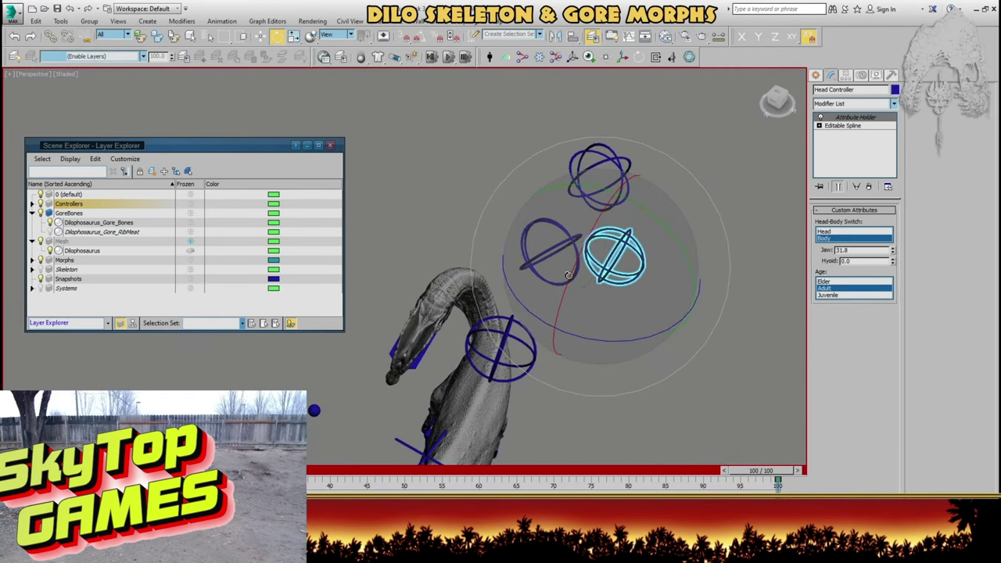
middle_click_drag(569, 275, 506, 234, "alt")
left_click_drag(614, 260, 674, 259)
middle_click_drag(625, 239, 451, 262, "alt")
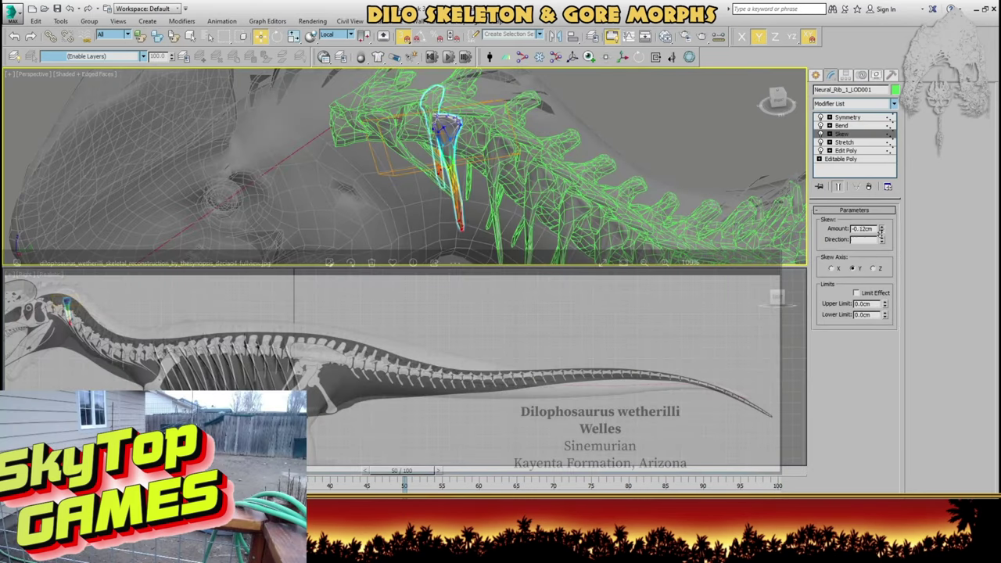
- Set the skew of the neck rib Neural_Rib_1_LOD001 to 1.53 cm and its stretch to -0.5
left_click_drag(881, 232, 891, 147)
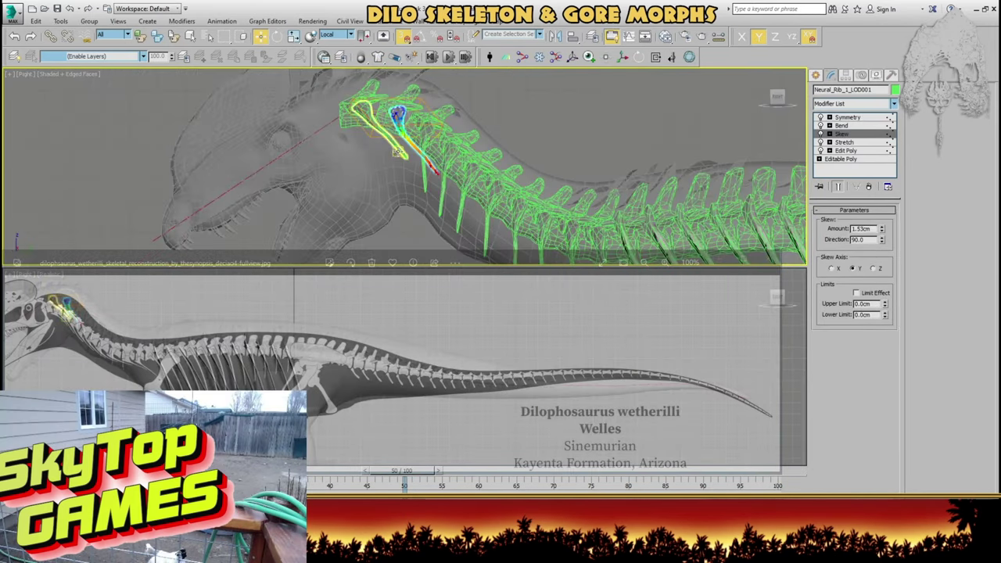
scroll(398, 98, "up", 3)
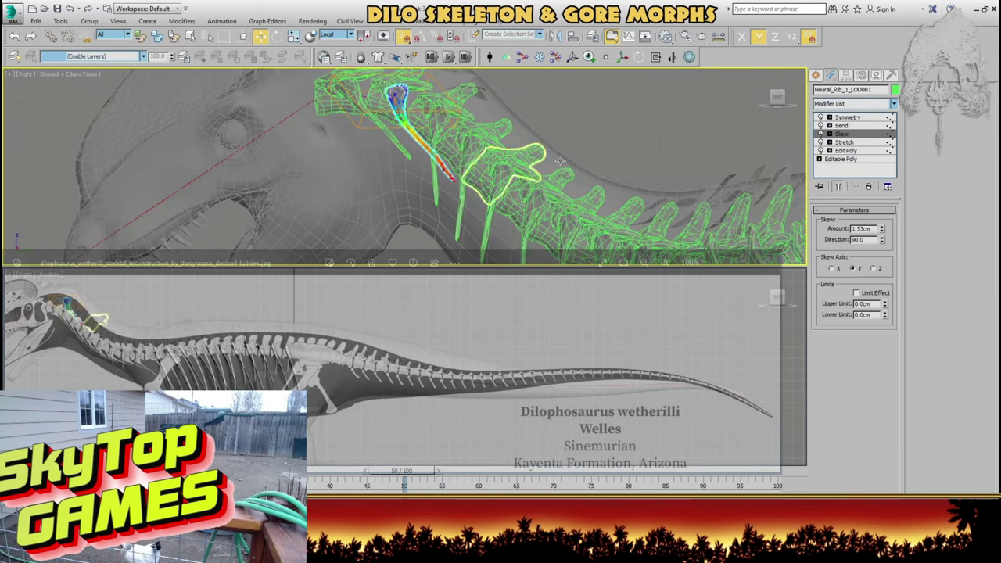
left_click(845, 142)
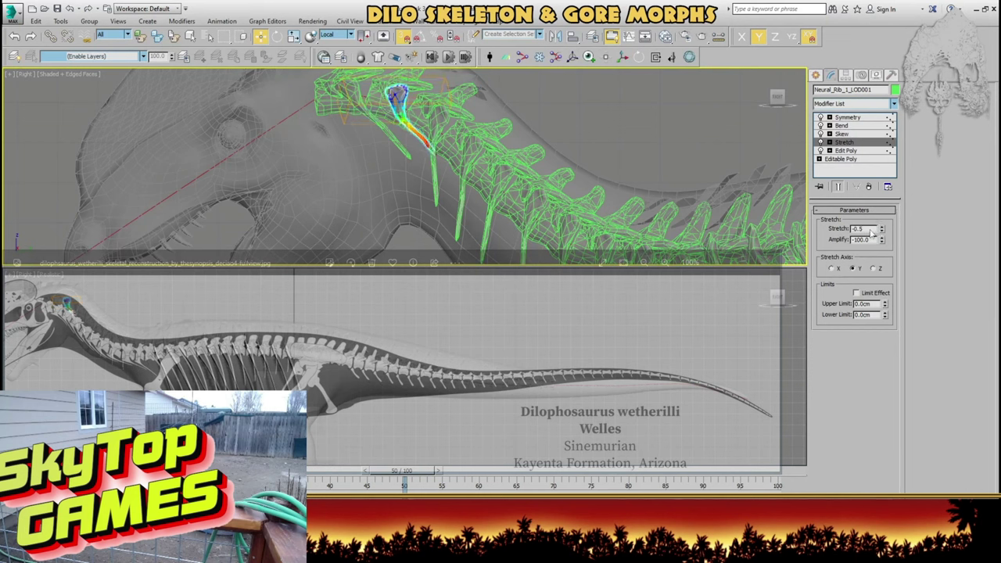
- Open the Stretch modifier of the foremost neck rib, Neural_Rib_3_LOD003
left_click(409, 156)
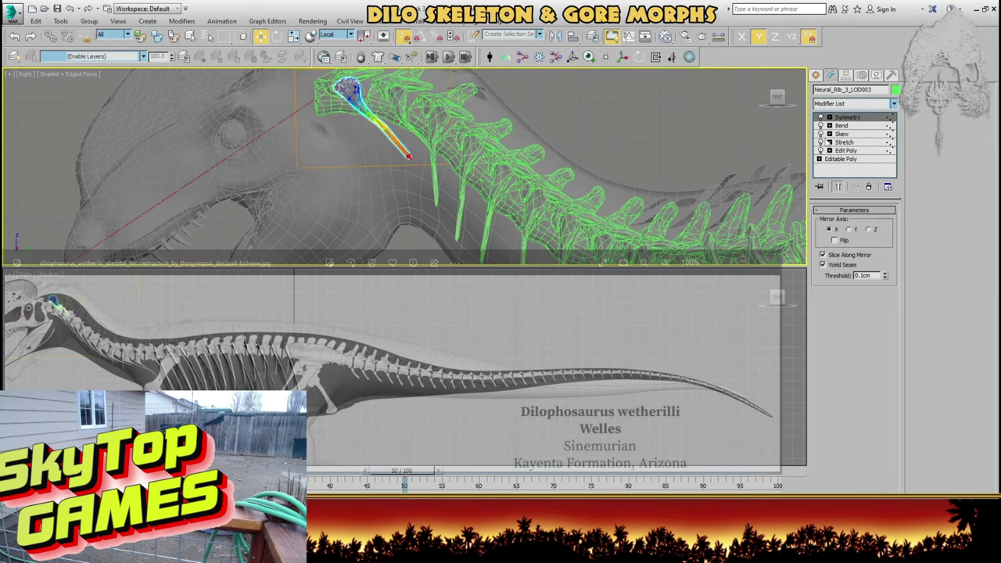
left_click(845, 143)
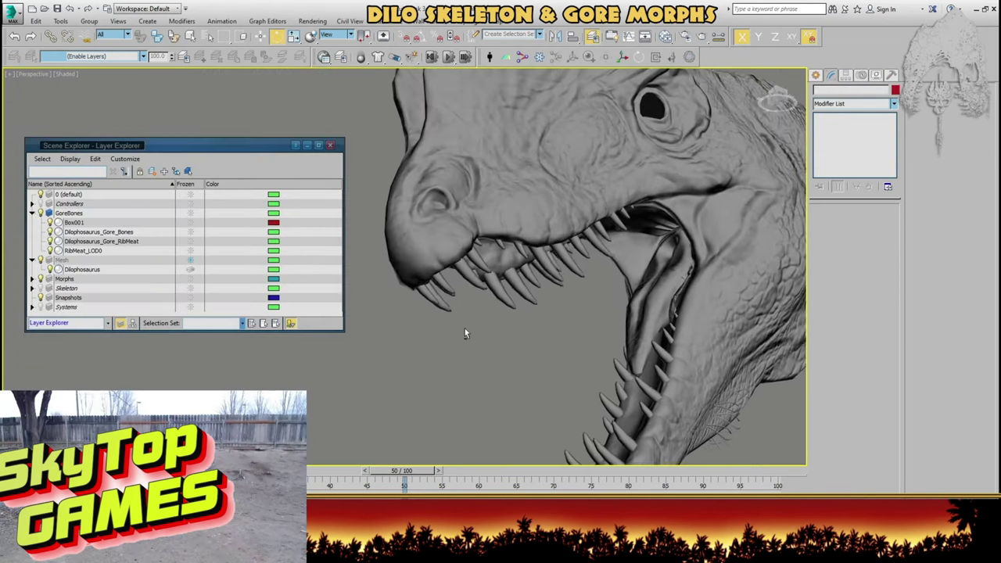
- Show the Controllers layer, close the mouth through the Head Controller's Jaw attribute, and hide the layer again
middle_click_drag(465, 329, 367, 237, "alt")
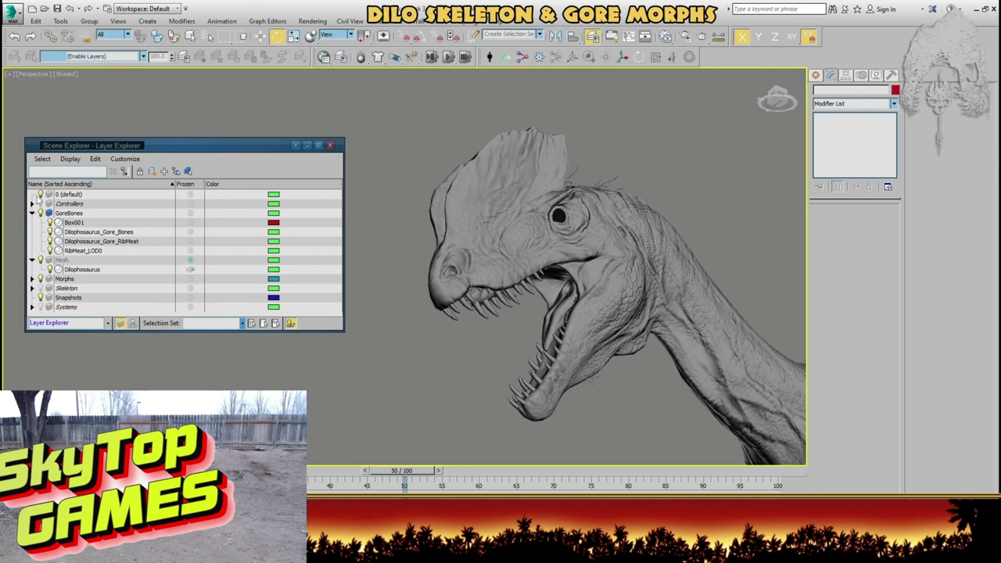
left_click(40, 203)
left_click_drag(376, 212, 396, 173)
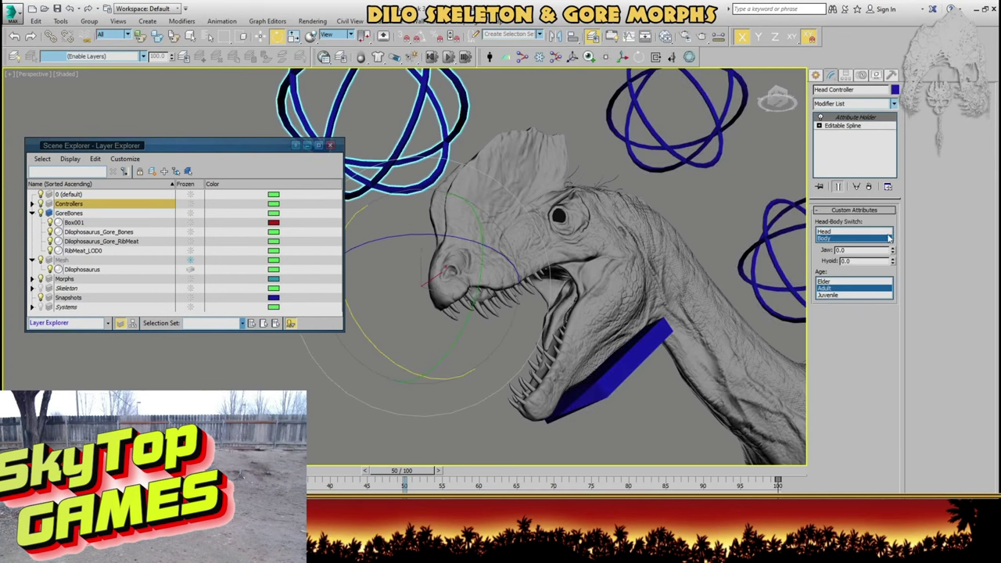
left_click_drag(892, 251, 845, 43)
mouse_move(621, 235)
middle_mouse_down("alt")
mouse_move(559, 308)
mouse_move(521, 315)
mouse_move(618, 235)
mouse_move(610, 244)
middle_mouse_up("alt")
left_click(42, 204)
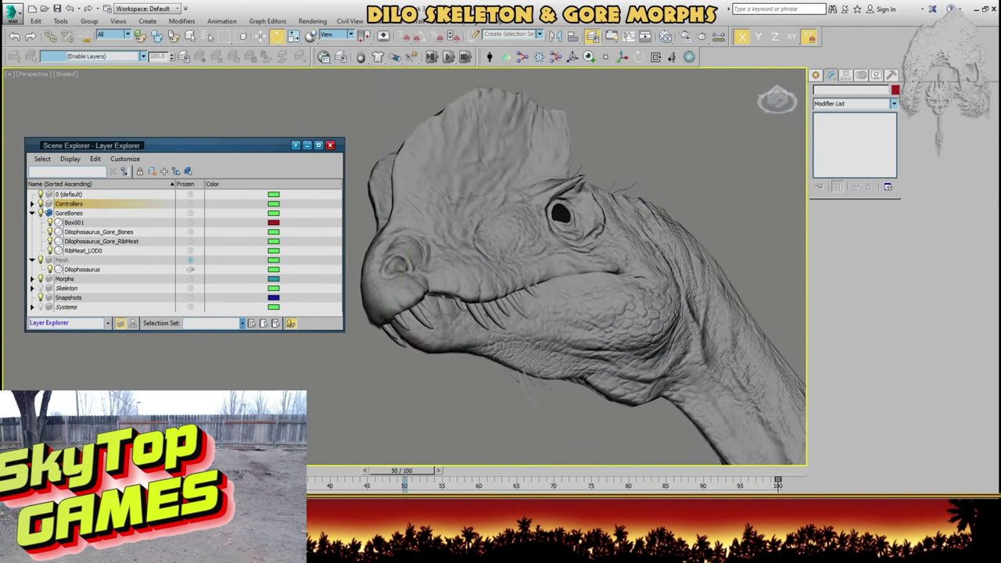
- Scrub the timeline back and forth, and examine the closed-mouth head and the torso from the side
middle_click_drag(507, 328, 503, 354, "alt")
left_click_drag(391, 472, 59, 461)
left_click_drag(258, 461, 390, 446)
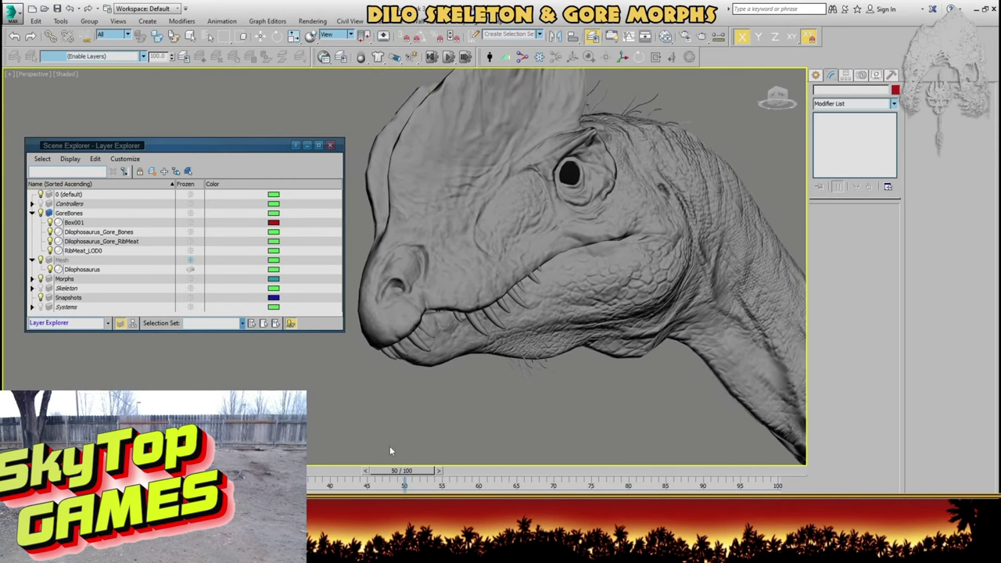
scroll(513, 378, "down", 2)
middle_click_drag(521, 366, 571, 357, "alt")
middle_click_drag(716, 399, 477, 301)
scroll(516, 317, "down", 2)
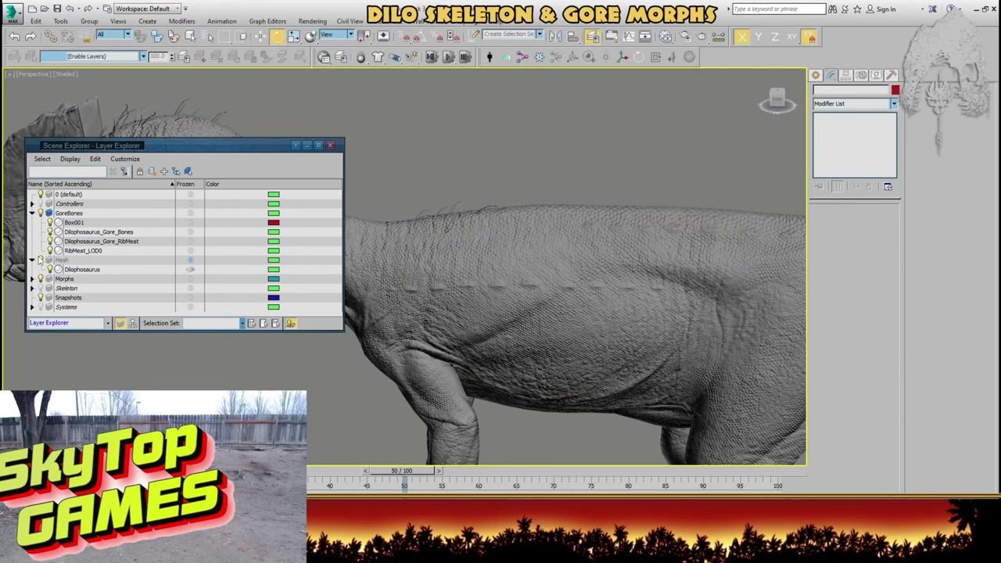
- Hide the Mesh layer, select Dilophosaurus_Gore_Bones, and go to its Editable Poly level beneath the Skin modifier
left_click(72, 233)
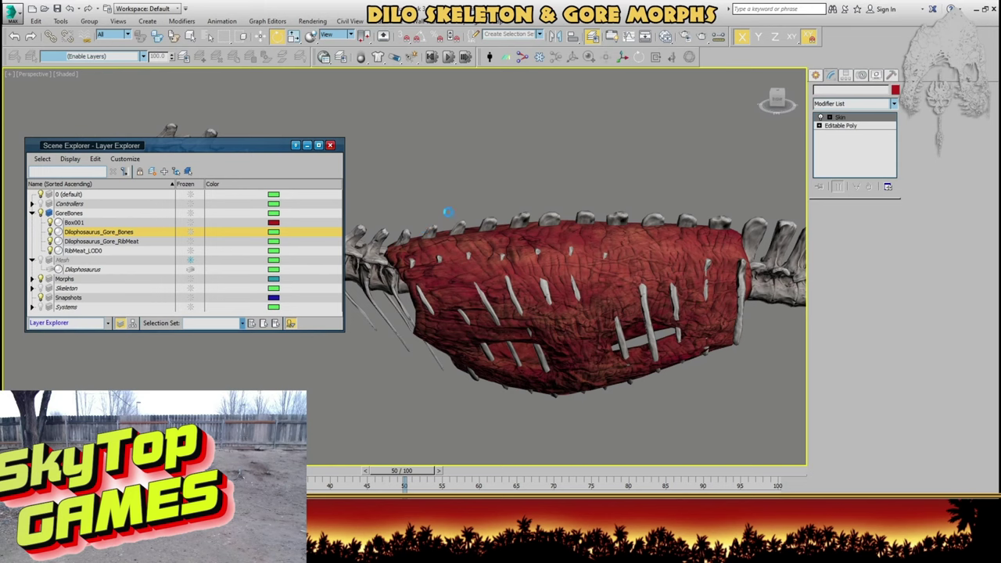
middle_click_drag(446, 206, 671, 204)
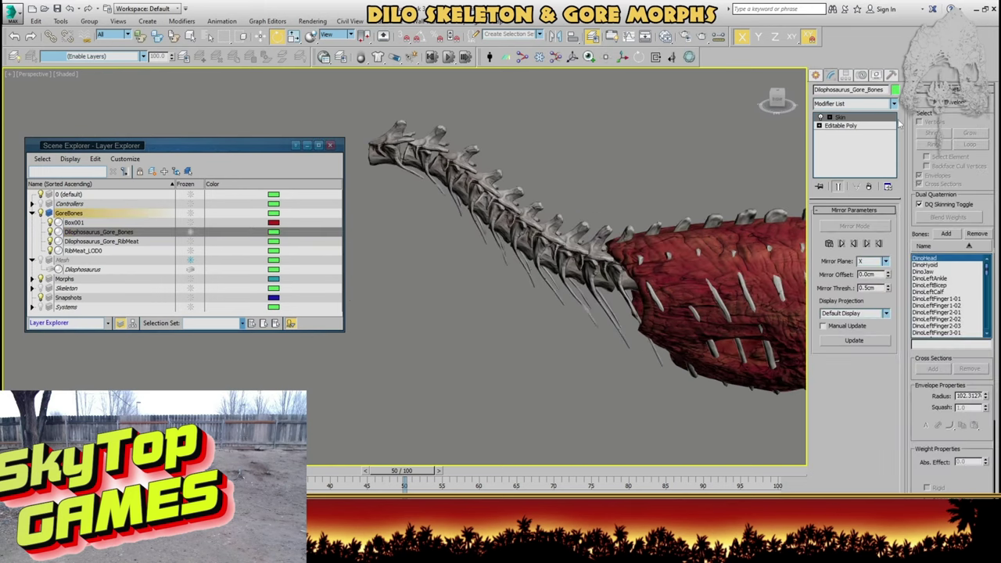
left_click(864, 126)
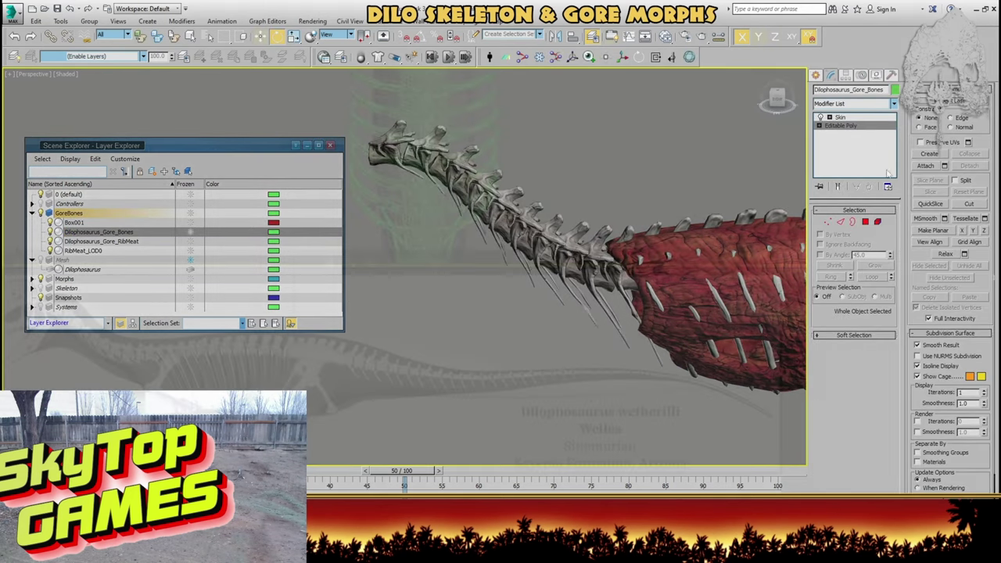
- Select the front rib of the chest, Dorsal_Rib_2_LOD003, in the perspective view
middle_click_drag(515, 157, 447, 142, "alt")
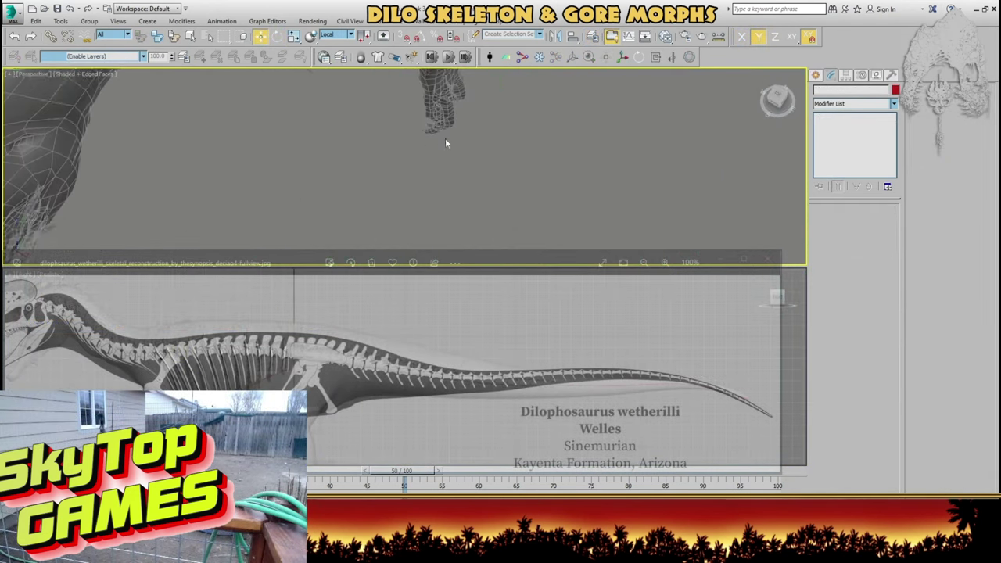
scroll(440, 172, "down", 4)
middle_click_drag(435, 244, 415, 180, "alt")
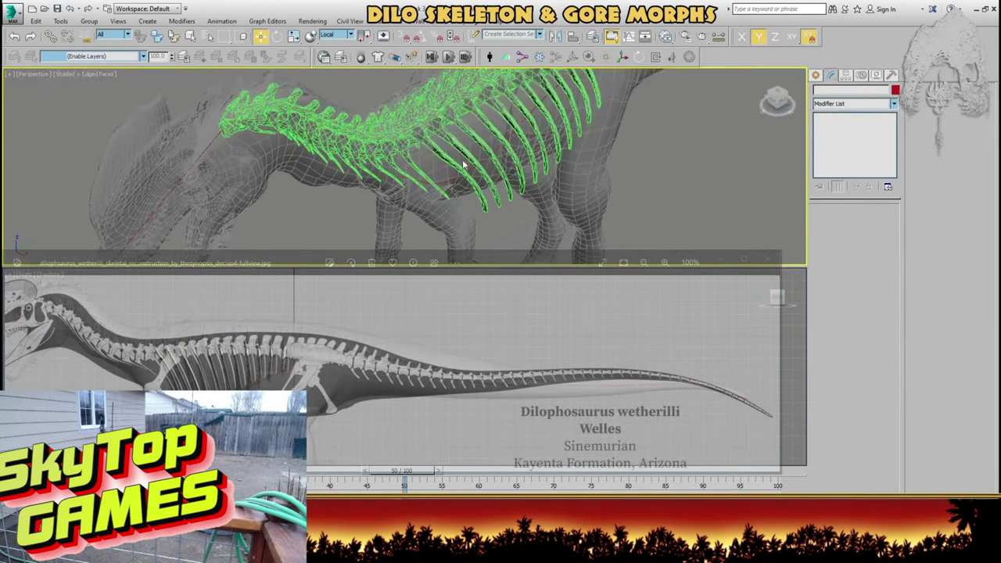
left_click(433, 170)
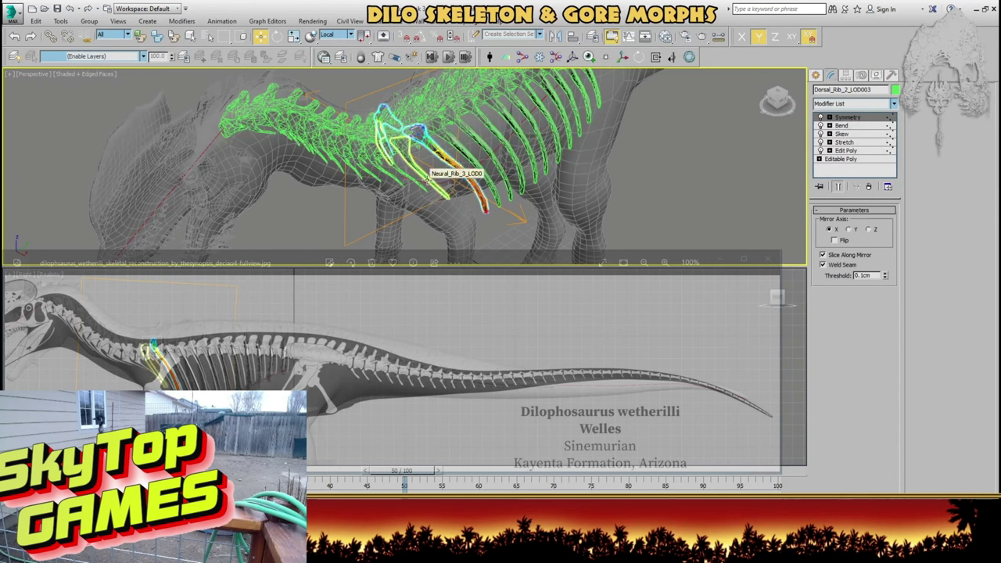
- Adjust the Bend modifier's angle on the front chest rib, Dorsal_Rib_2_LOD003, checking the curve around the body
scroll(426, 184, "up", 3)
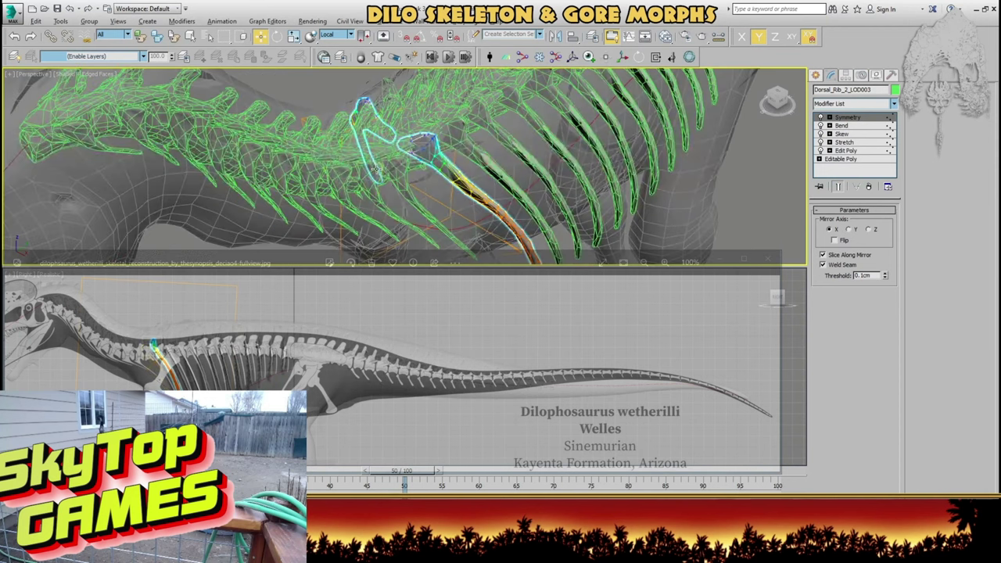
middle_click_drag(422, 235, 402, 155, "alt")
scroll(356, 211, "down", 4)
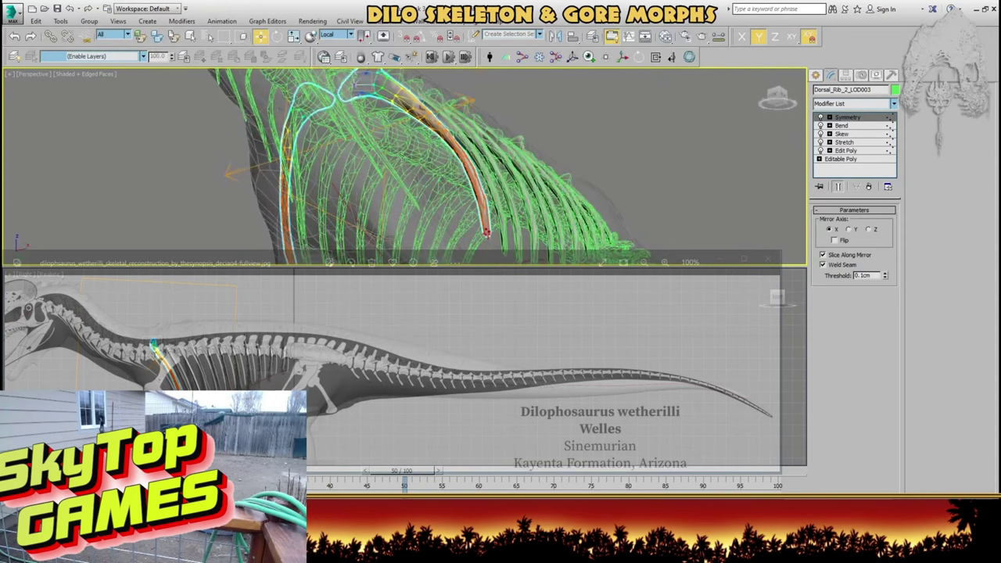
left_click(841, 126)
left_click_drag(883, 233, 883, 217)
middle_click_drag(478, 176, 435, 186, "alt")
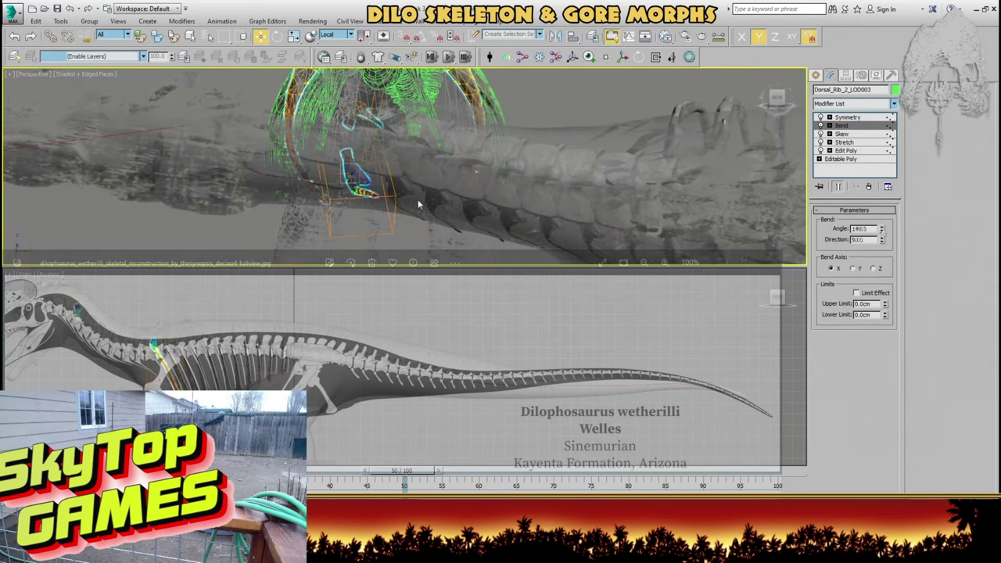
- Set the Bend angle of the third neck rib, Neural_Rib_3_LOD002, to 18
scroll(418, 201, "up", 3)
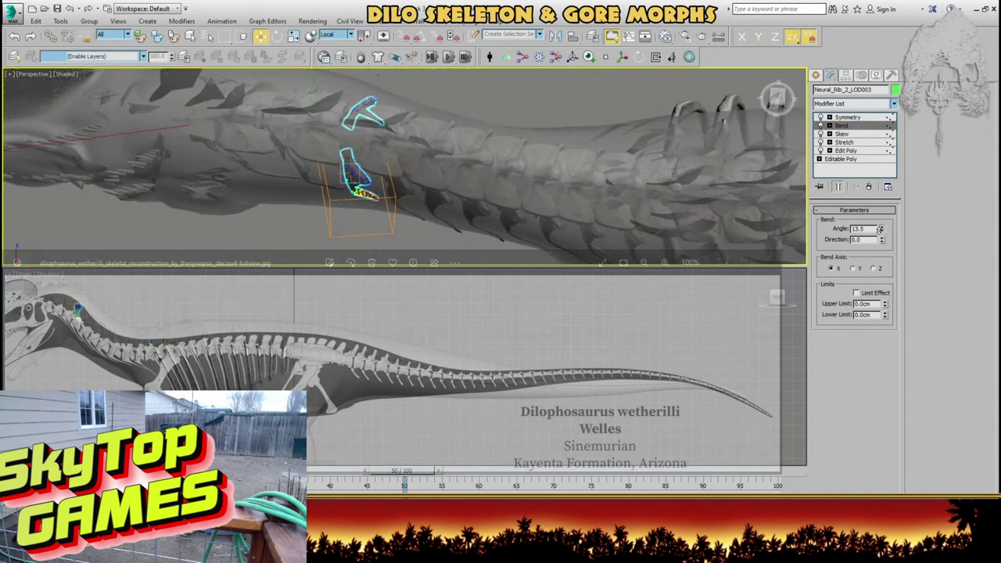
left_click(401, 191)
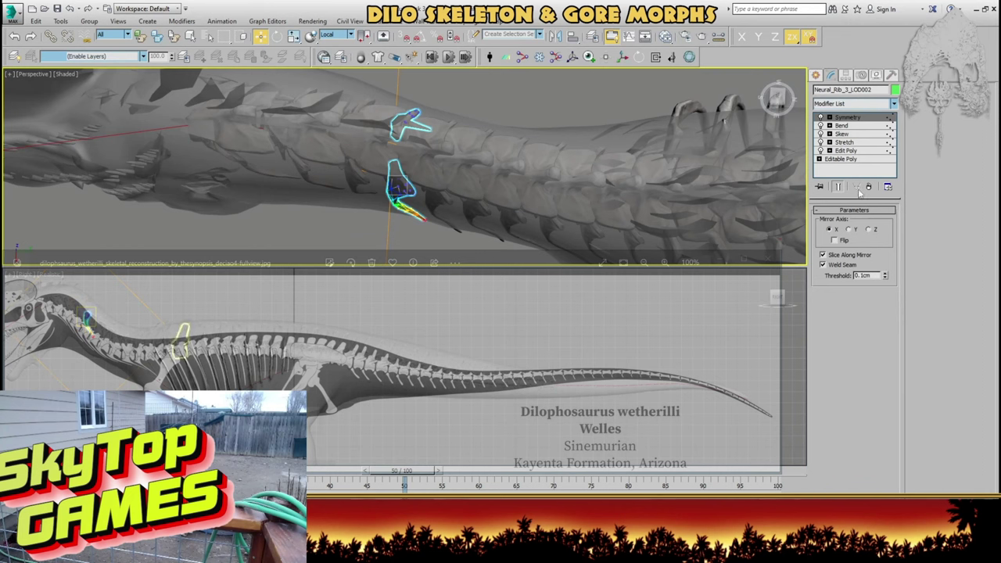
left_click(842, 125)
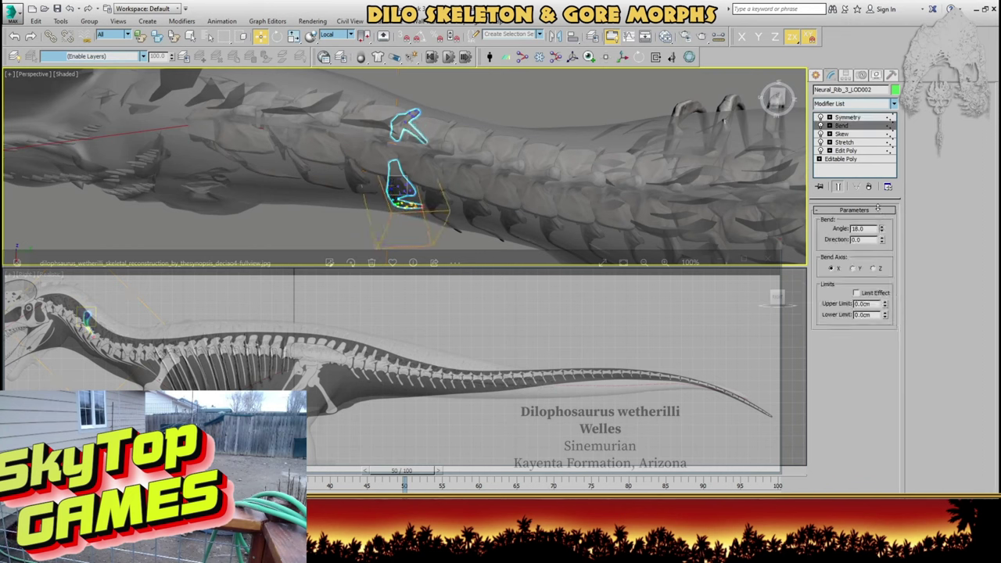
middle_click_drag(710, 208, 666, 184, "alt")
left_click(383, 163)
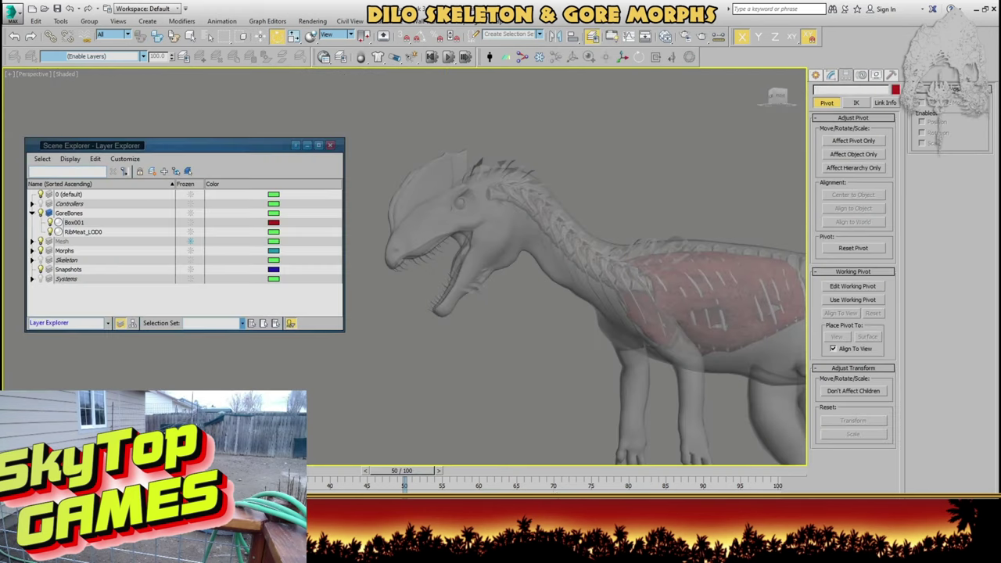
- Scrub the timeline back and forth to examine how the neck and the rib meat follow the posed body
left_click_drag(407, 470, 156, 470)
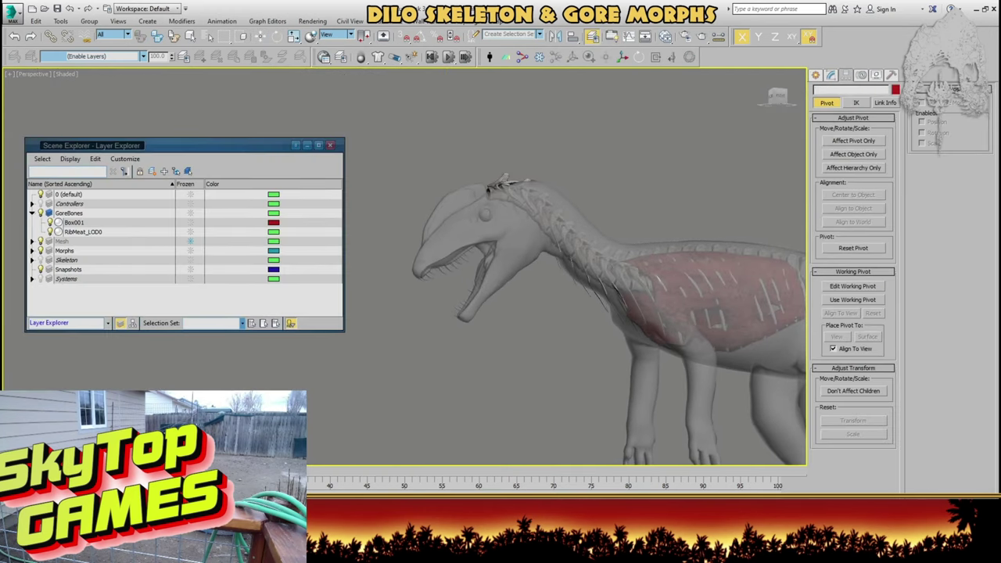
left_click_drag(55, 470, 402, 470)
middle_click_drag(496, 383, 483, 339, "alt")
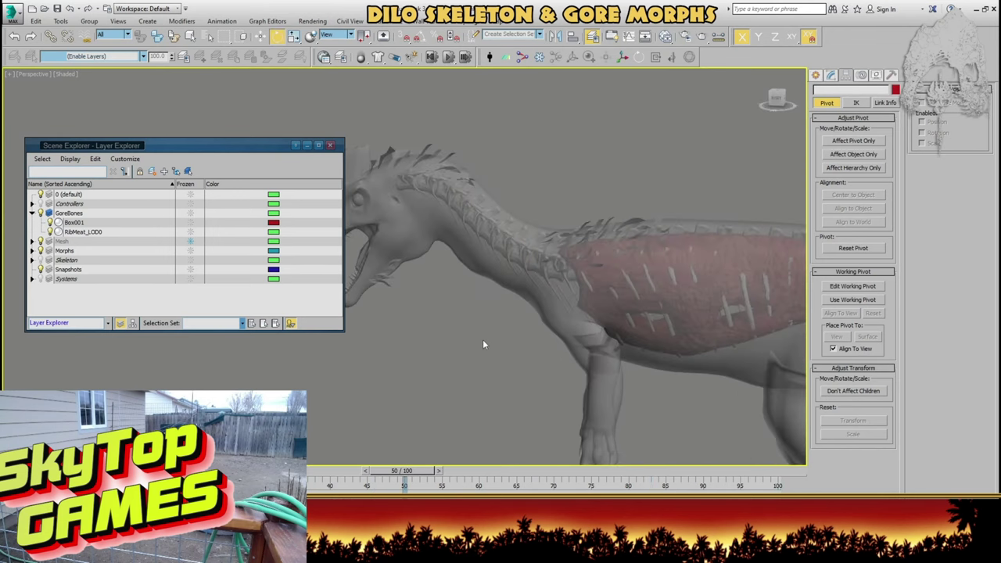
left_click(495, 241)
key("ctrl+d")
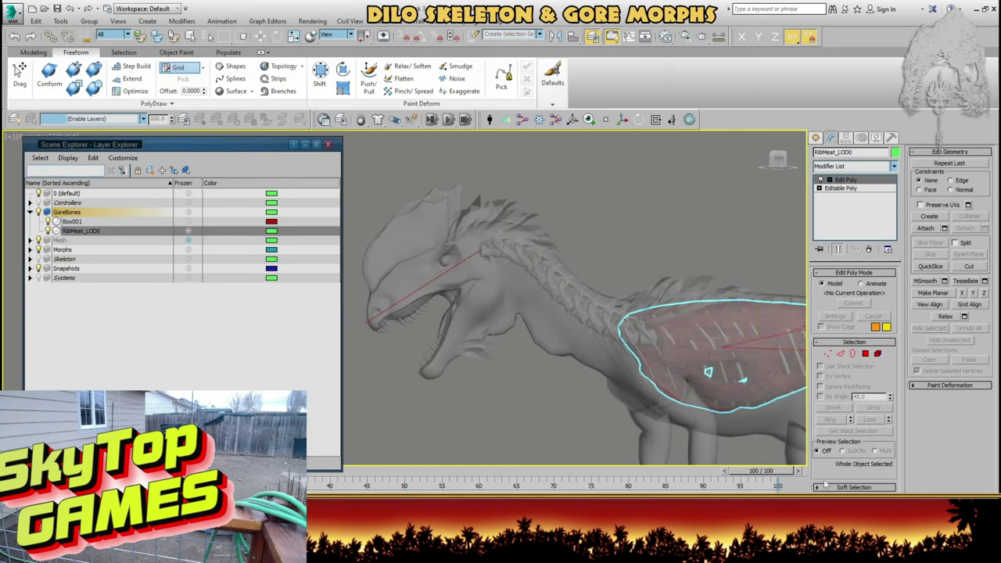
- Frame RibMeat_LOD0 from the side and scrub the timeline backward and forward to examine its fit over the chest
key("w")
middle_click_drag(482, 385, 364, 399)
middle_click_drag(555, 391, 639, 418)
scroll(601, 421, "down", 3)
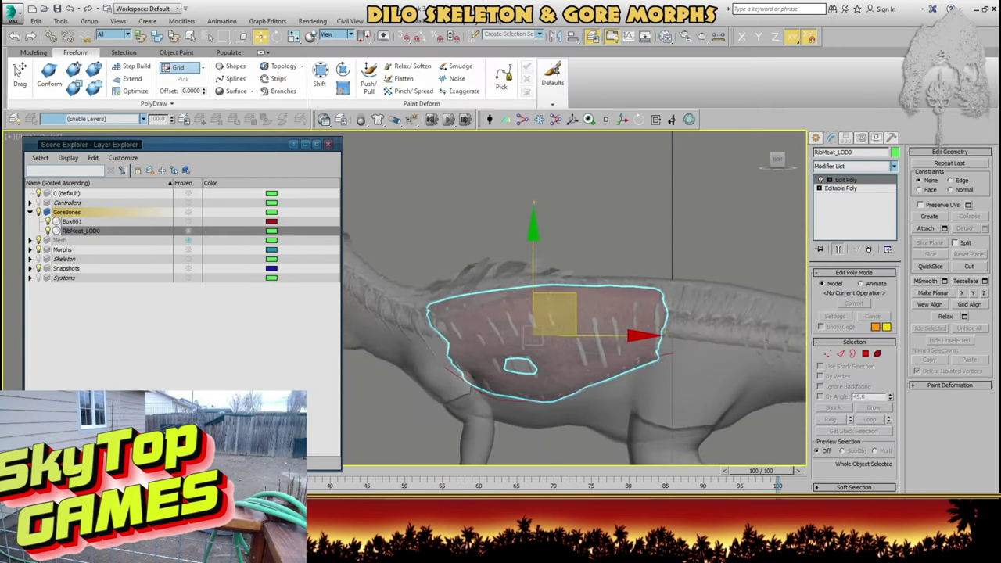
middle_click_drag(524, 421, 600, 422)
left_click_drag(763, 477, 550, 482)
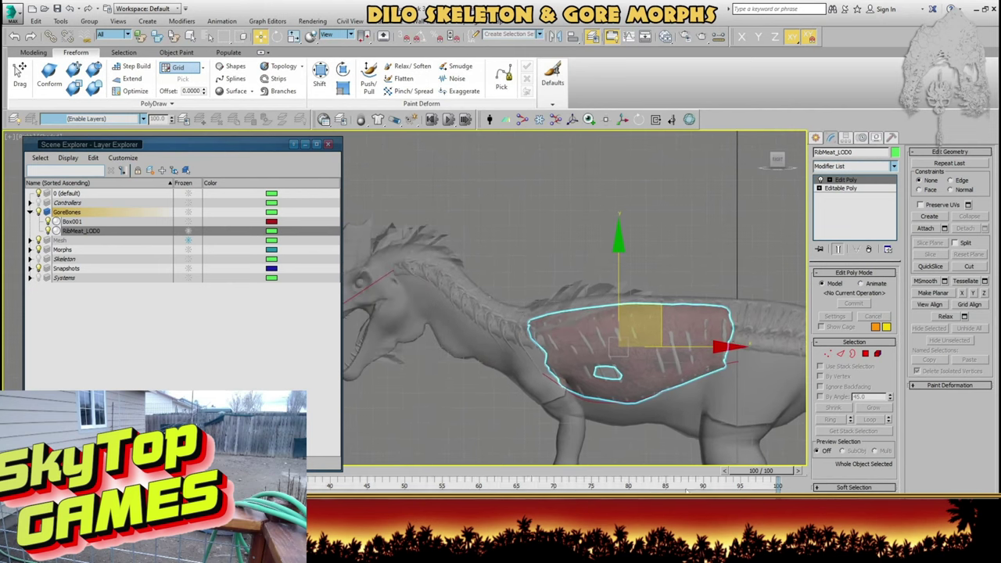
left_click_drag(753, 472, 488, 489)
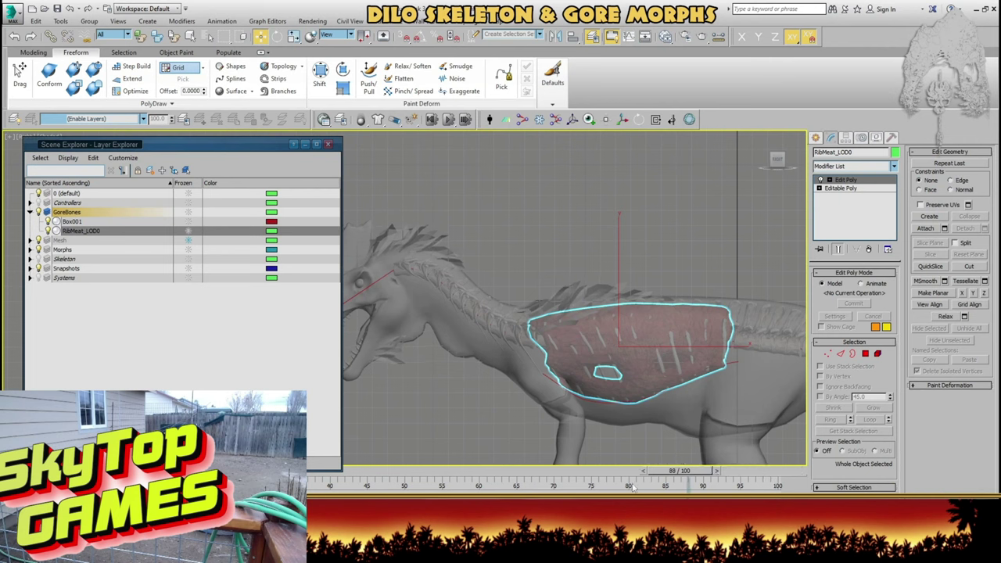
left_click_drag(395, 490, 823, 491)
key("w")
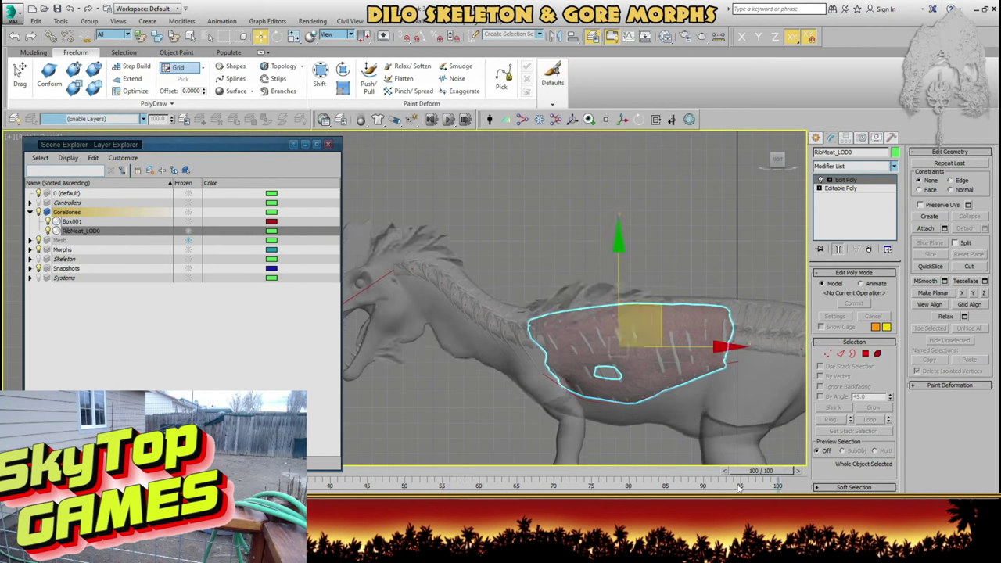
- Return to frame 50 and open Merge File to bring objects from another file into the scene
left_click(407, 483)
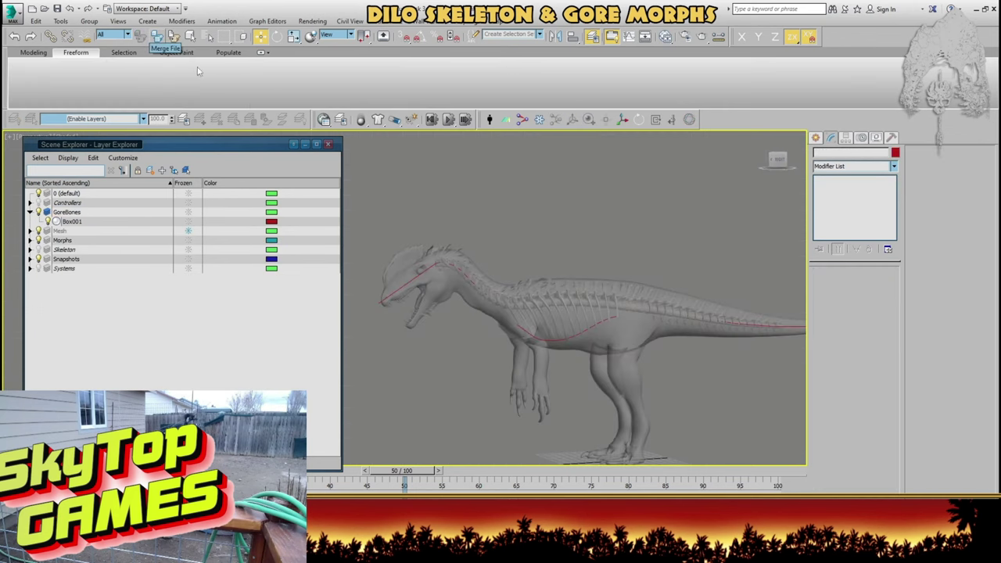
left_click(157, 37)
left_click(281, 177)
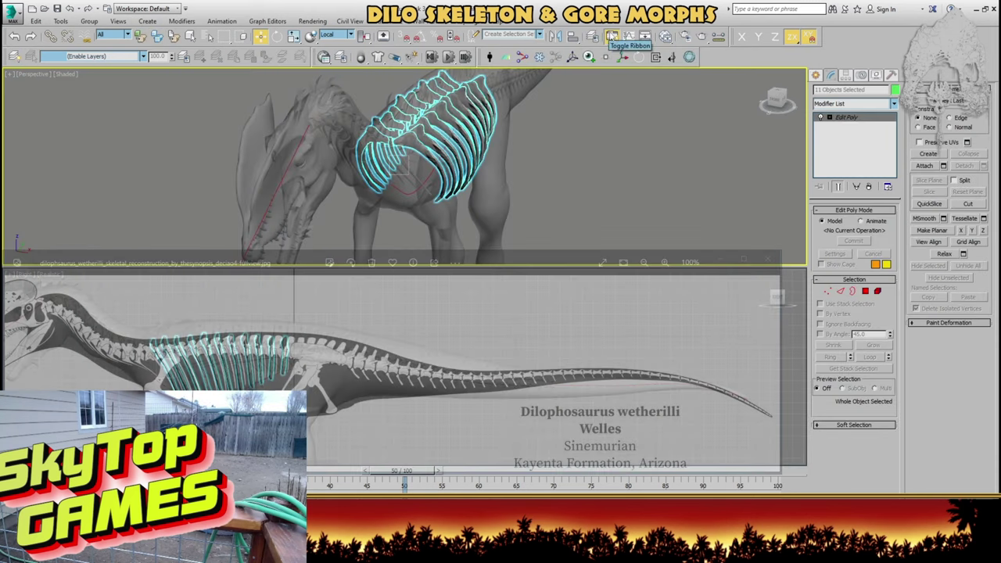
- Display the modeling ribbon and inspect the eleven selected chest ribs in the perspective view
left_click(613, 37)
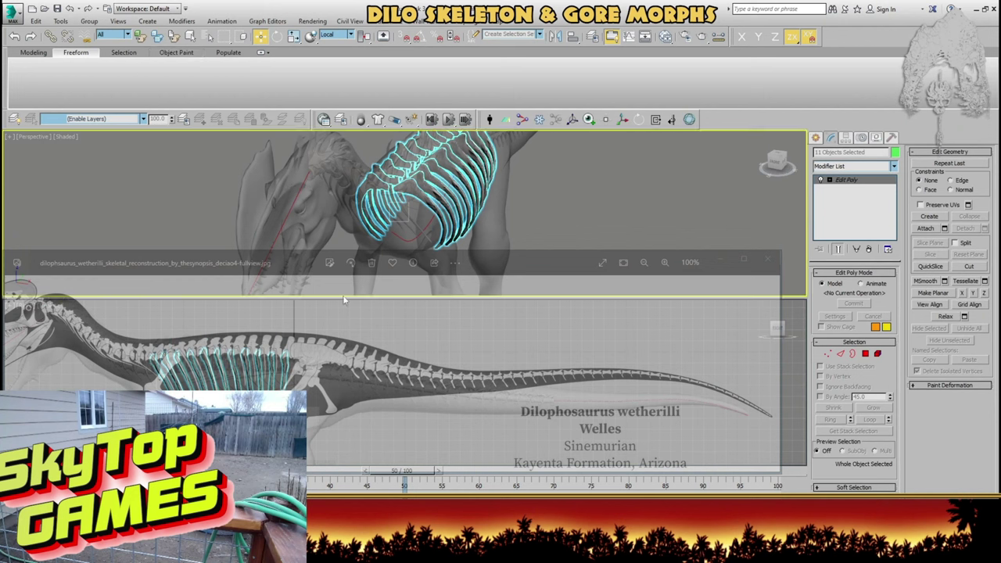
middle_click_drag(429, 353, 428, 338)
middle_click_drag(462, 188, 436, 184, "alt")
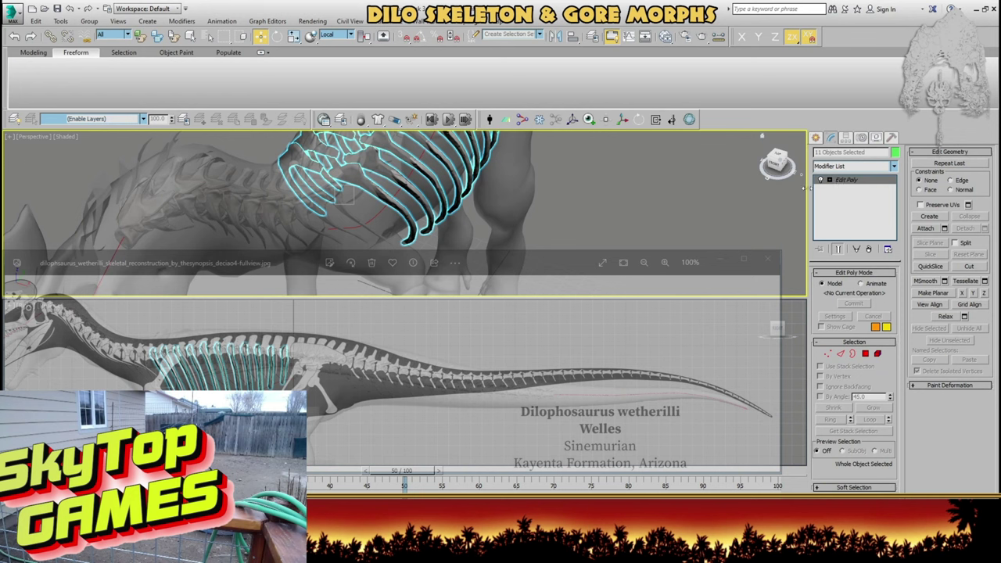
left_click(660, 207)
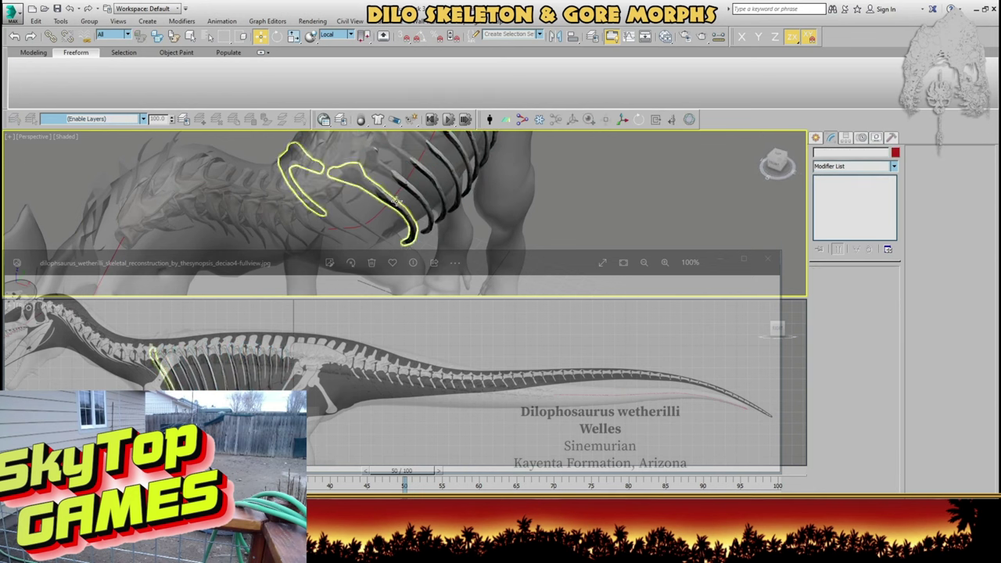
left_click(397, 202)
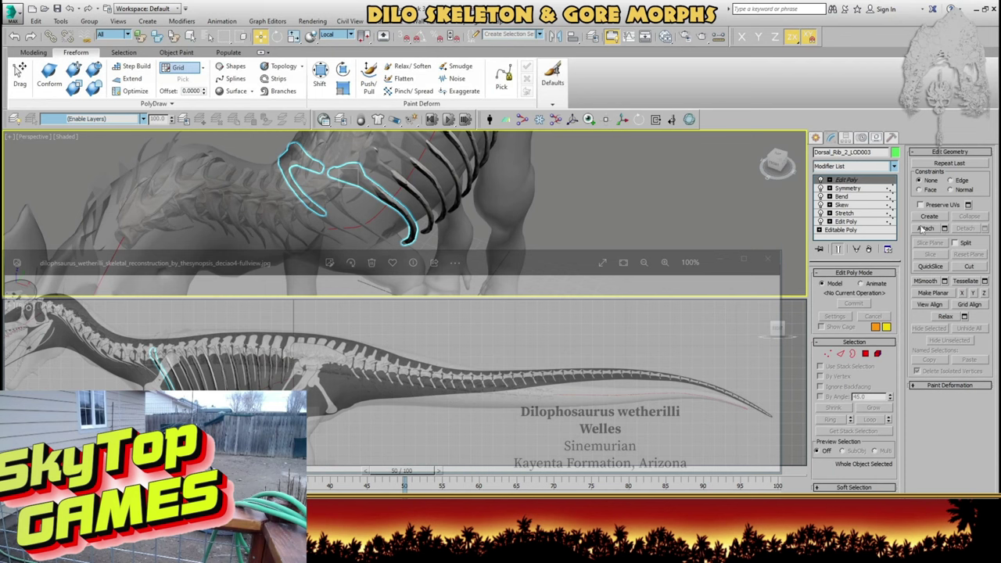
key("ctrl+z")
key("ctrl+z")
key("ctrl+z")
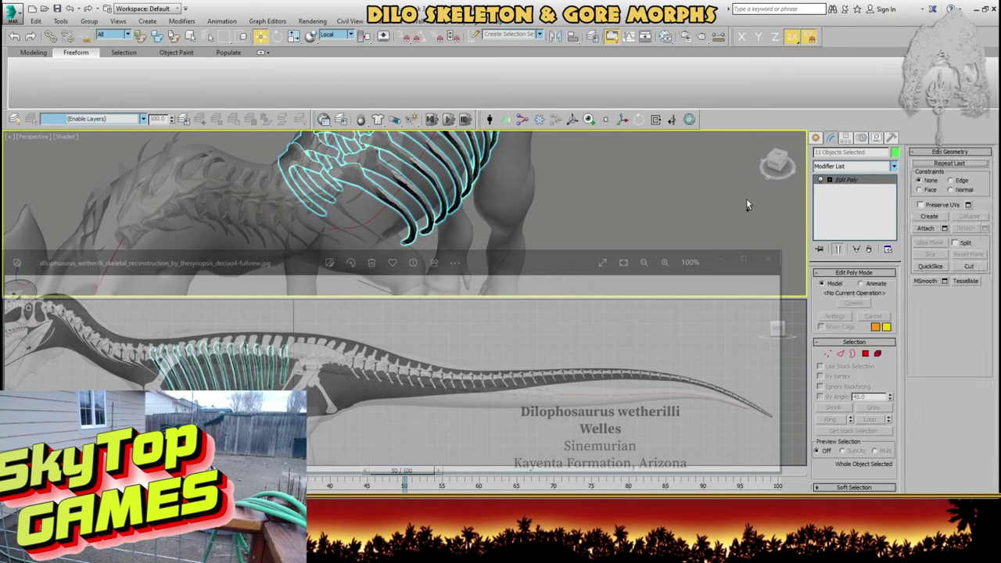
- Convert the helper box, Box001, to an Editable Poly in place of the rib selection
left_click(586, 216)
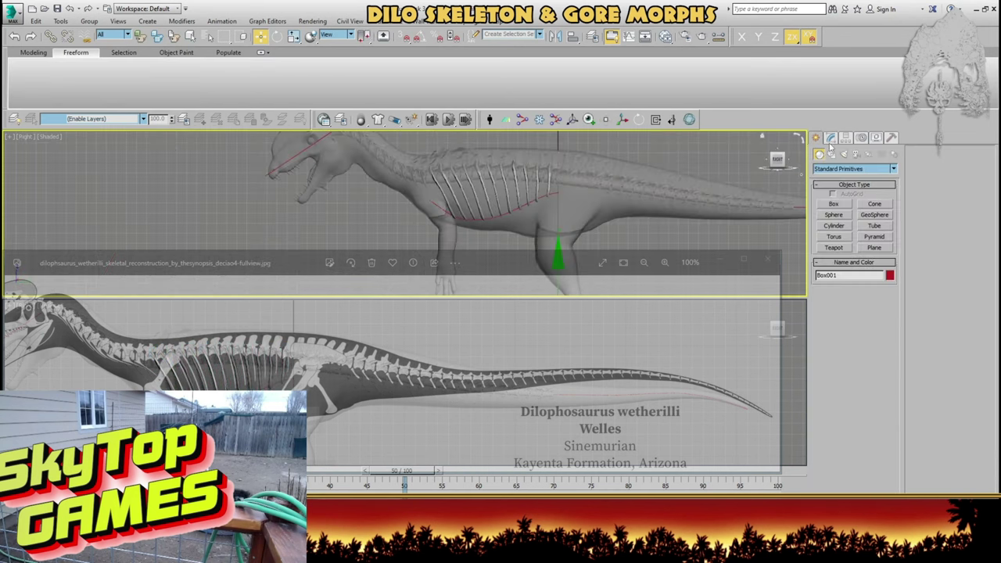
left_click(830, 139)
right_click(845, 181)
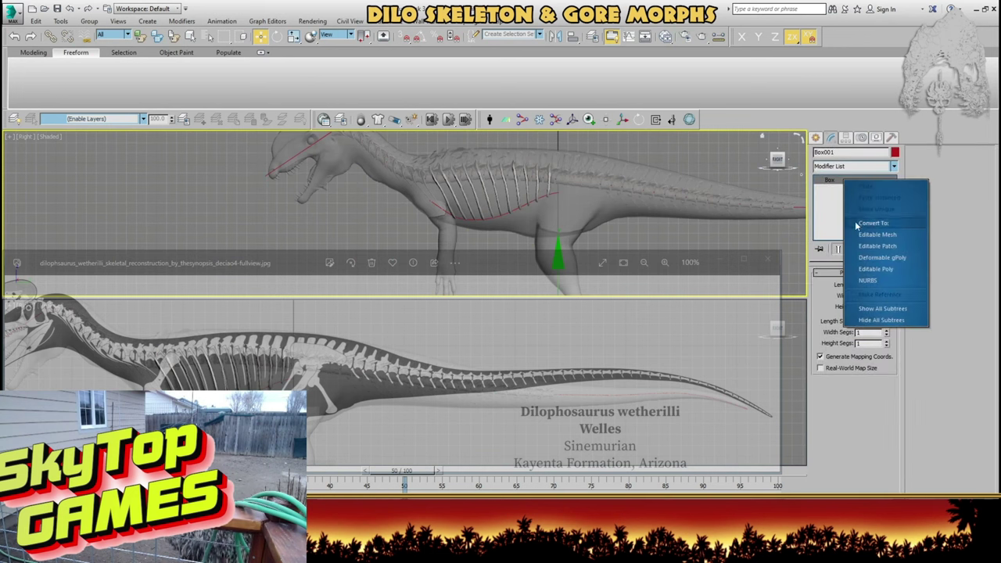
left_click(872, 269)
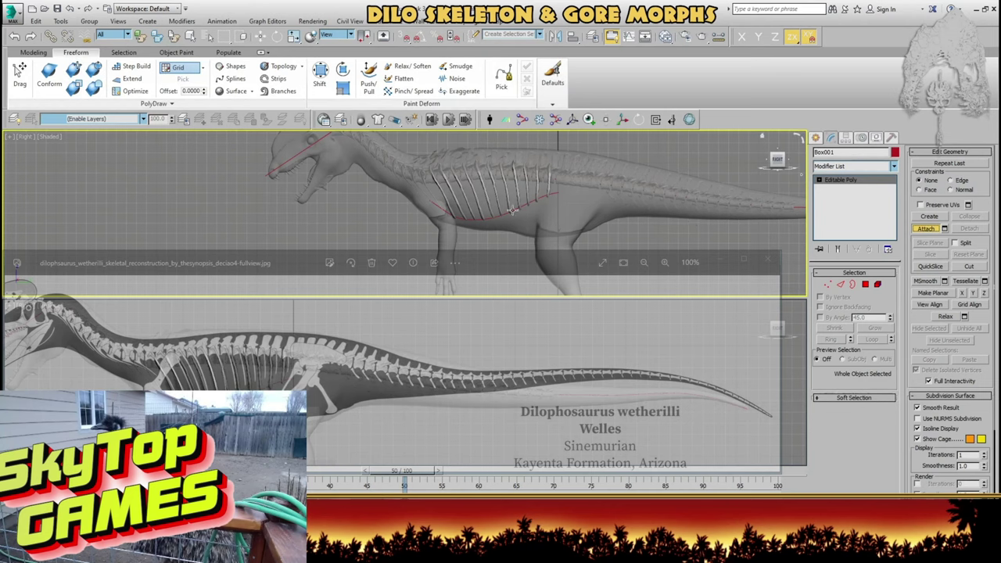
- Attach the chest ribs one after another to Box001, starting with the front rib
scroll(447, 206, "up", 5)
left_click(459, 190)
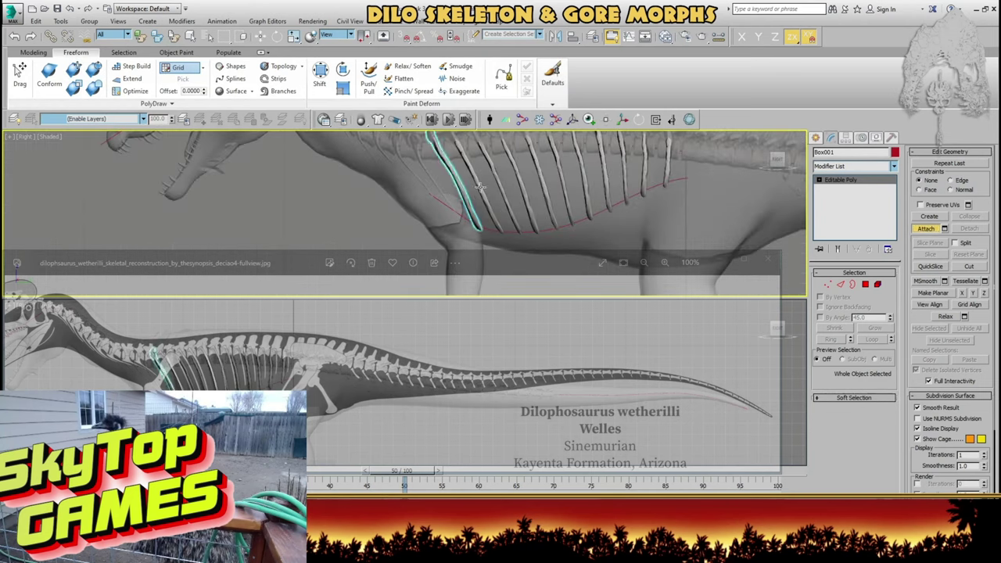
left_click(482, 189)
left_click(500, 185)
left_click(518, 185)
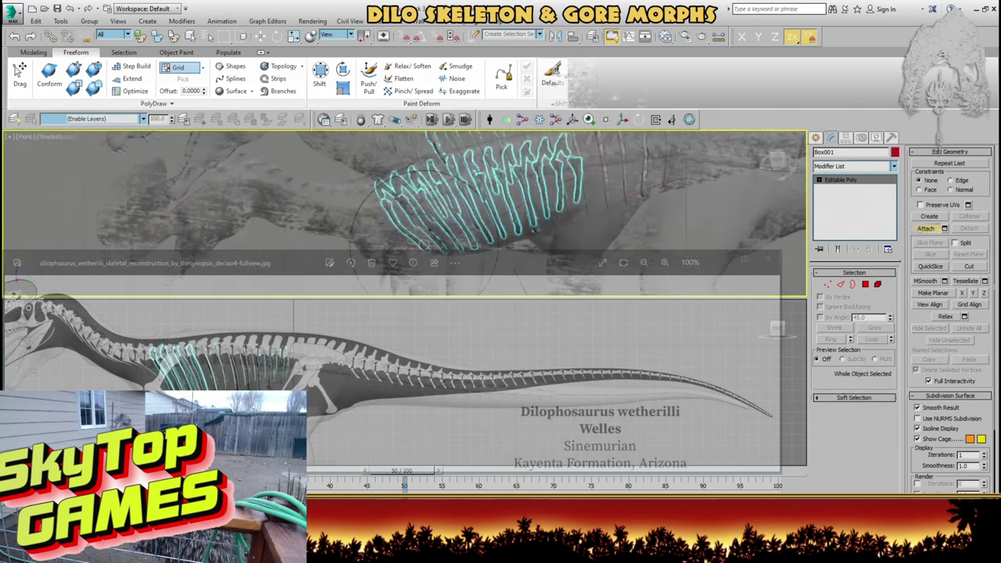
- Activate the Freeform Shift brush on the attached ribs with full strength 20 and falloff 356
left_click(320, 74)
mouse_move(424, 245)
middle_mouse_down("alt")
mouse_move(425, 283)
mouse_move(419, 241)
mouse_move(485, 190)
mouse_move(521, 179)
mouse_move(400, 266)
mouse_move(426, 228)
mouse_move(437, 239)
middle_mouse_up("alt")
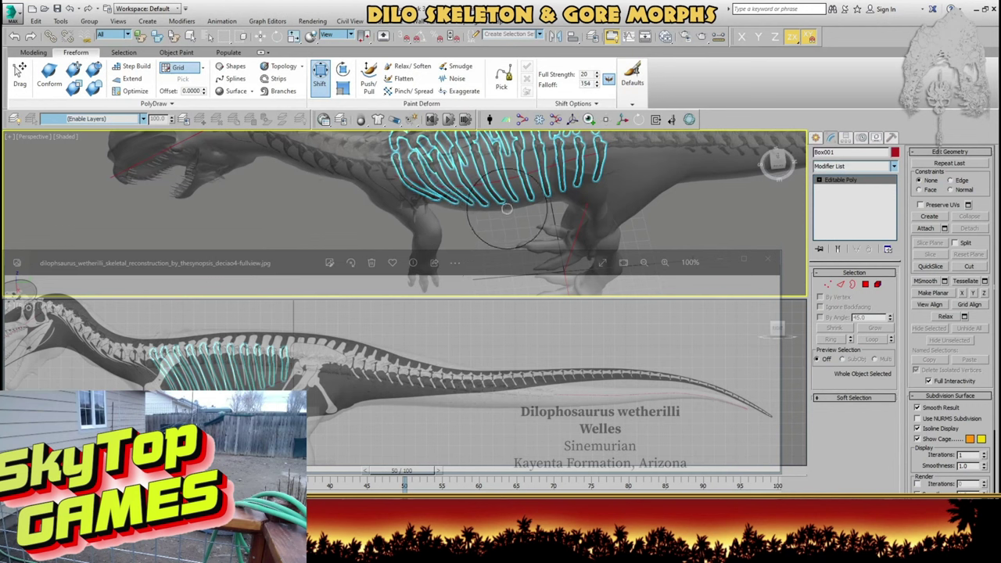
mouse_move(474, 212)
middle_mouse_down("alt")
mouse_move(456, 208)
mouse_move(494, 237)
mouse_move(498, 254)
middle_mouse_up("alt")
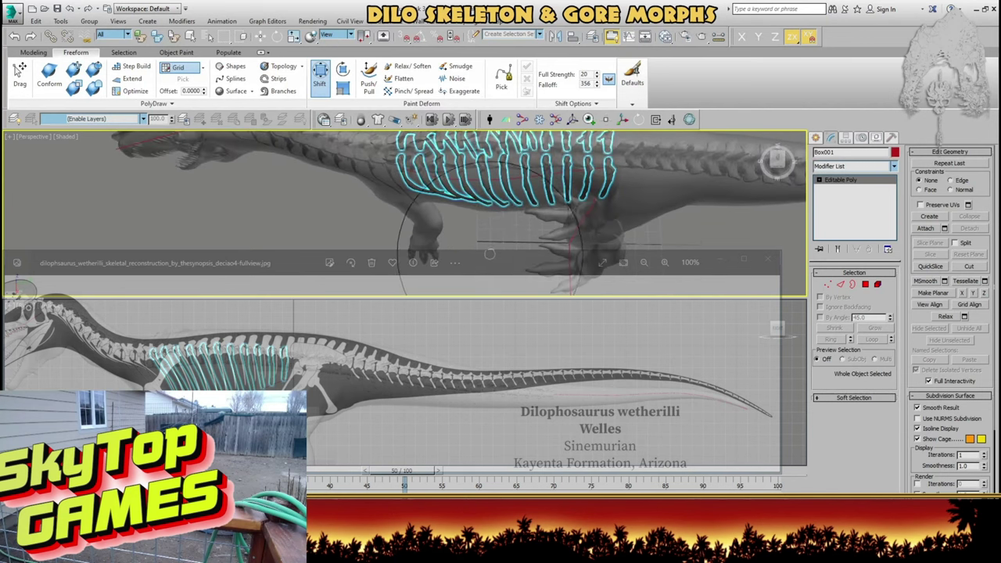
- Examine the rib cage's fit inside the body from several angles, with and without edged faces, and deselect it
mouse_move(490, 254)
middle_mouse_down("alt")
mouse_move(485, 233)
mouse_move(472, 237)
mouse_move(434, 202)
mouse_move(502, 210)
mouse_move(478, 204)
mouse_move(391, 230)
mouse_move(376, 205)
mouse_move(400, 211)
middle_mouse_up("alt")
scroll(485, 233, "up", 4)
key("F4")
scroll(436, 202, "down", 4)
key("F4")
scroll(401, 212, "down", 3)
middle_click_drag(428, 241, 437, 255, "alt")
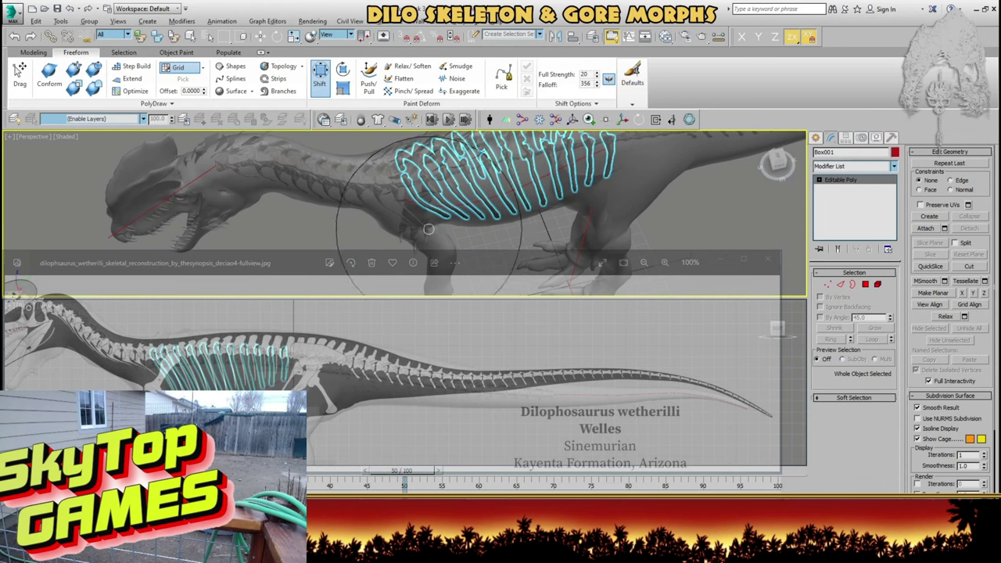
mouse_move(443, 231)
middle_mouse_down("alt")
mouse_move(491, 180)
mouse_move(442, 213)
mouse_move(417, 251)
mouse_move(409, 191)
middle_mouse_up("alt")
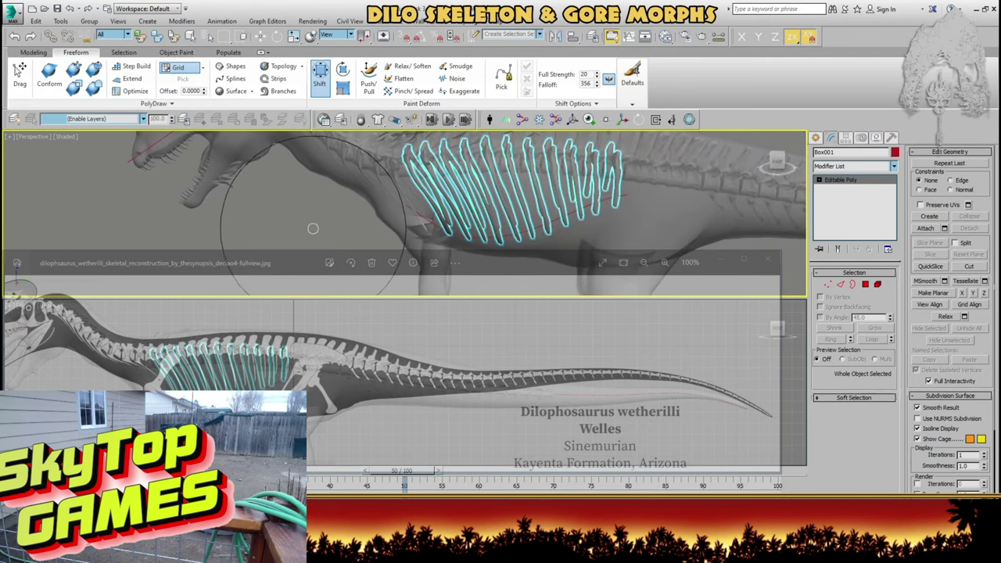
key("w")
left_click(338, 214)
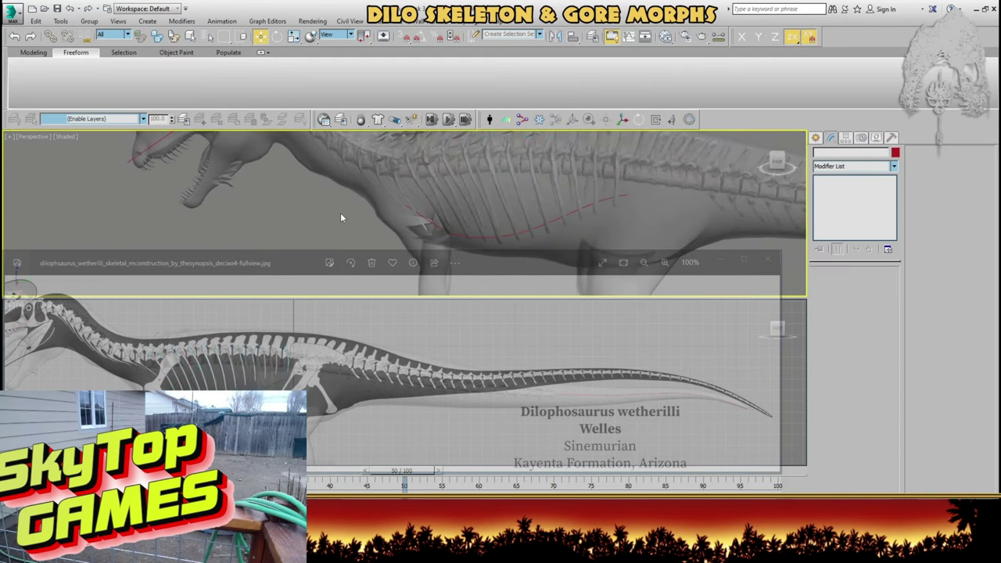
- Adjust the skew of the neck rib Neural_Rib_1_LOD002 and set its Stretch to -0.3
left_click(401, 195)
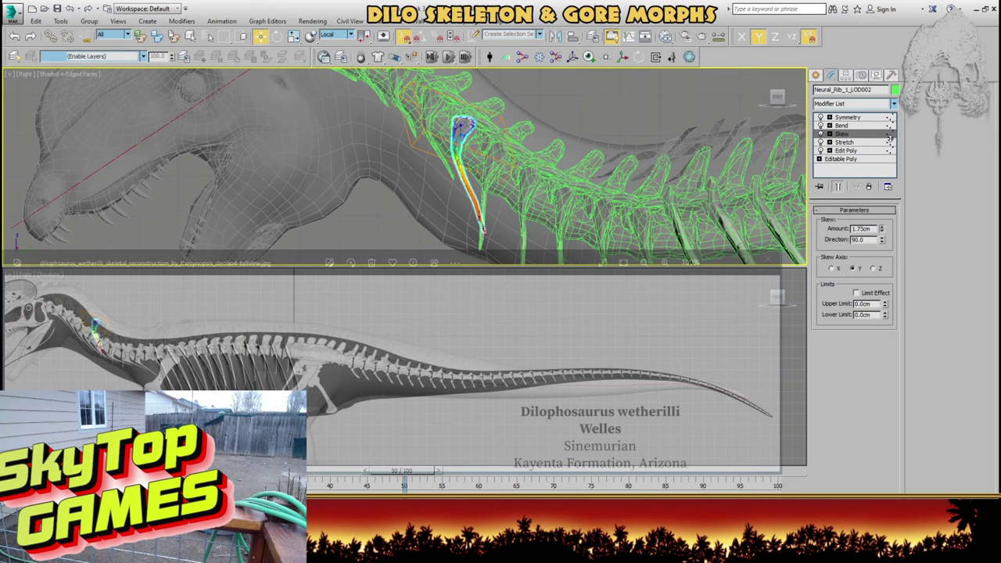
left_click_drag(889, 137, 892, 115)
left_click(844, 141)
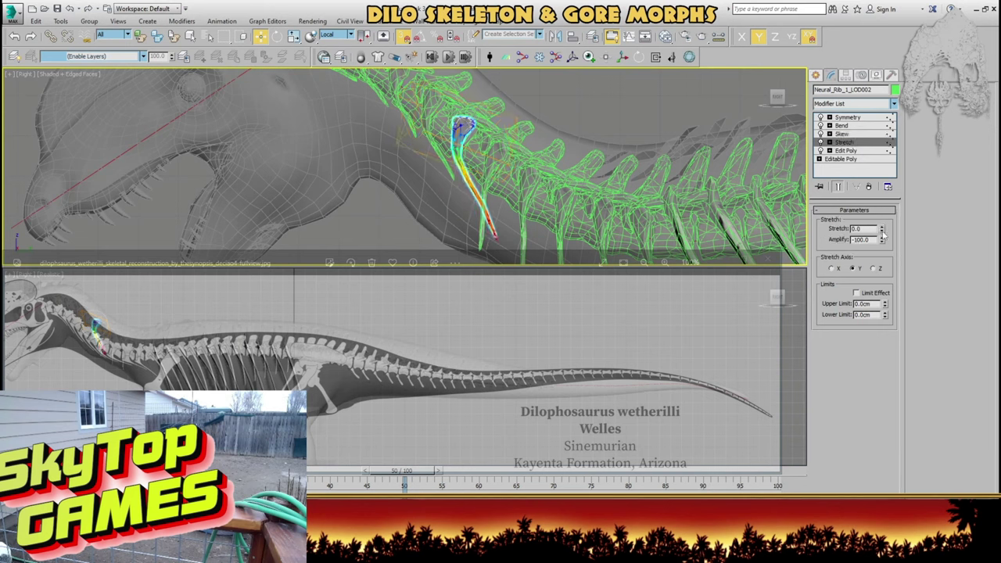
left_click_drag(882, 228, 883, 234)
middle_click_drag(517, 225, 481, 187)
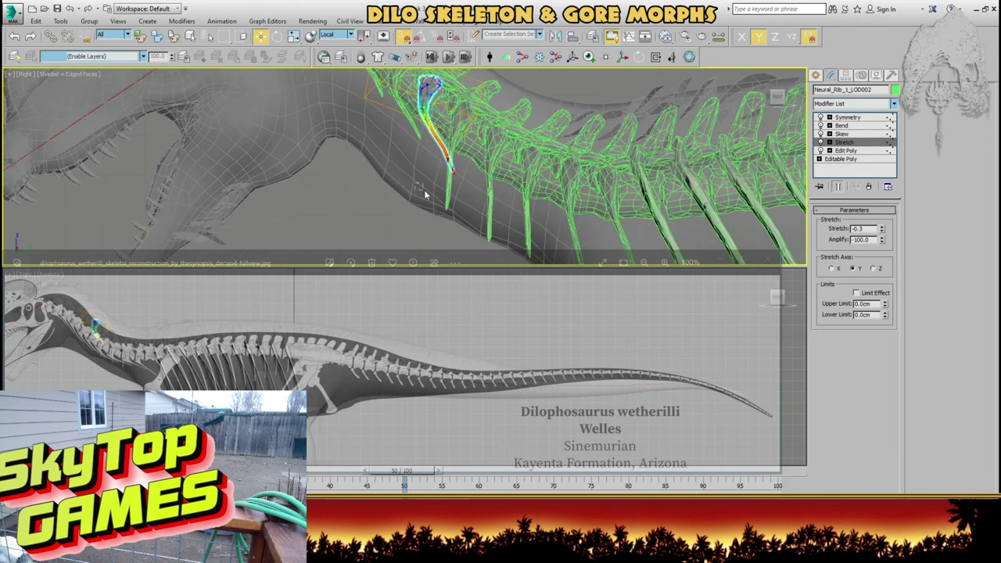
- Skew the neck rib Neural_Rib_2_LOD002 backward by 2.24 cm and set its Stretch to -0.3
left_click(447, 194)
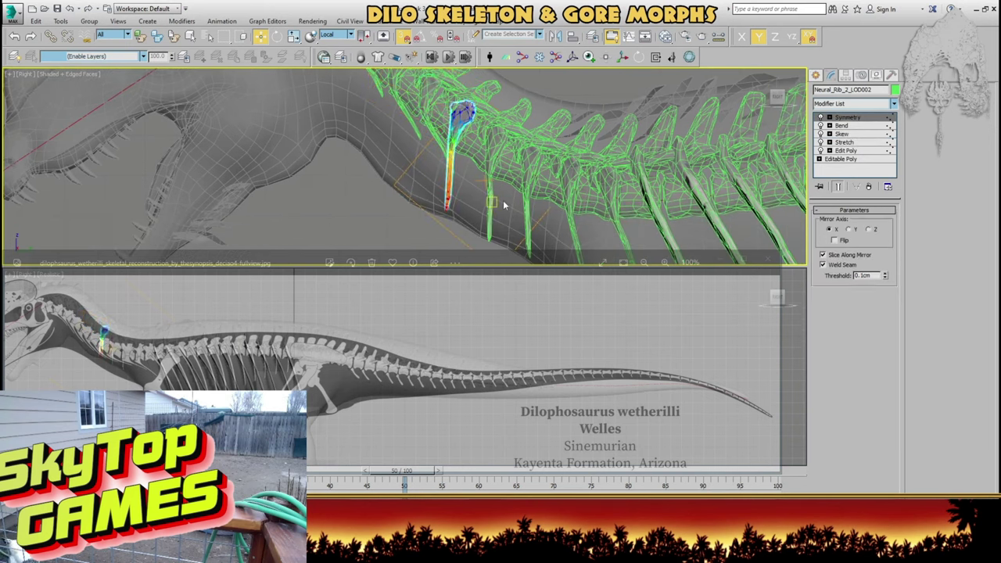
left_click(843, 134)
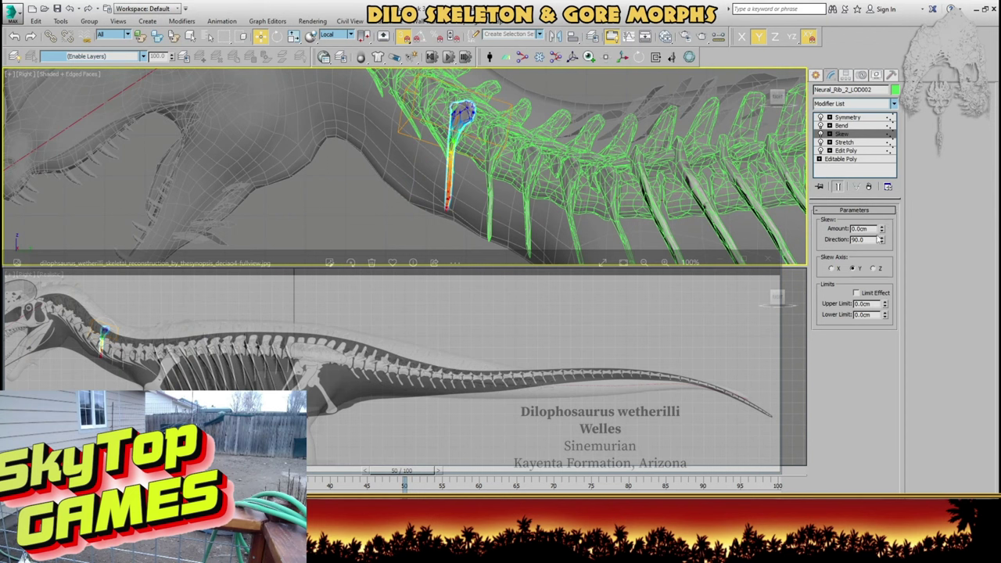
left_click_drag(881, 228, 900, 116)
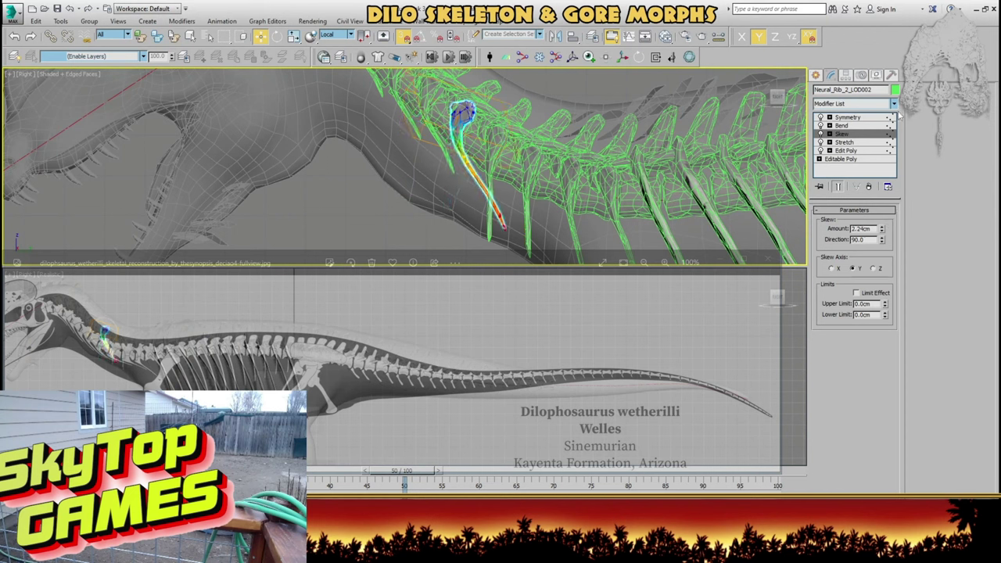
left_click(844, 142)
left_click_drag(884, 232, 884, 235)
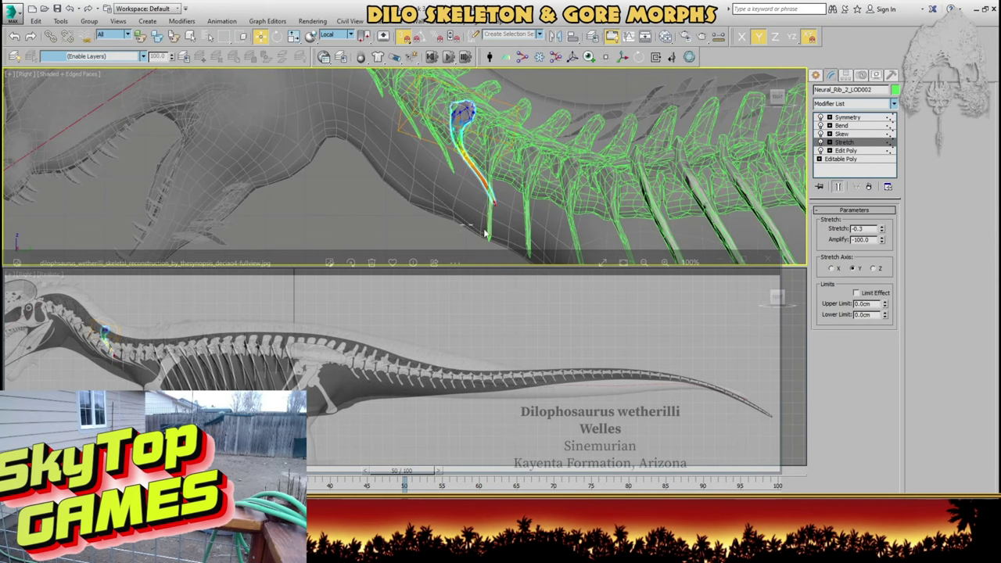
- Skew the neck rib Neural_Rib_3_LOD001 backward in line with the ribs ahead of it and set its Stretch to -0.3
left_click(488, 233)
middle_click_drag(488, 233, 394, 193)
left_click(842, 135)
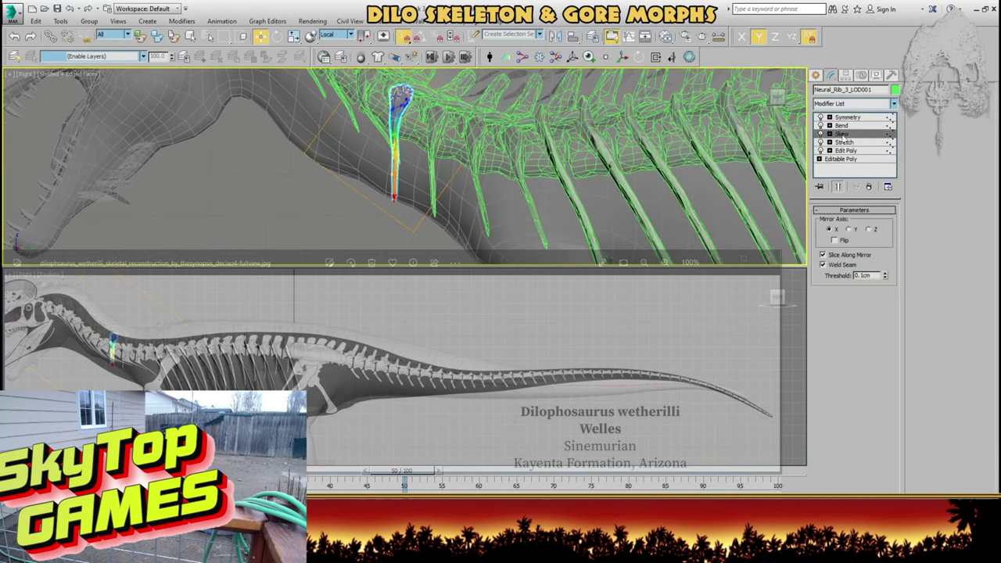
left_click_drag(881, 232, 920, 107)
left_click(857, 141)
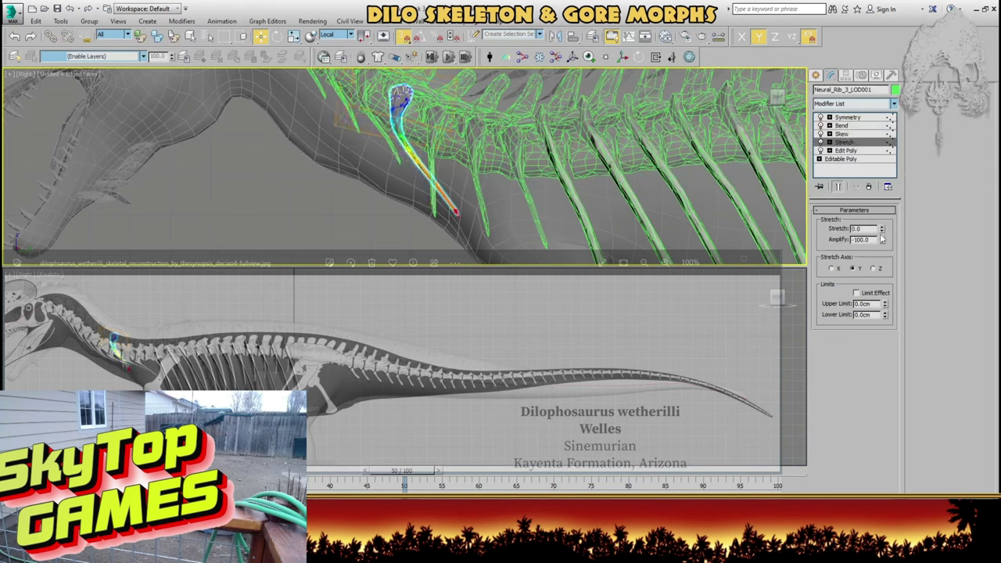
left_click_drag(882, 229, 883, 234)
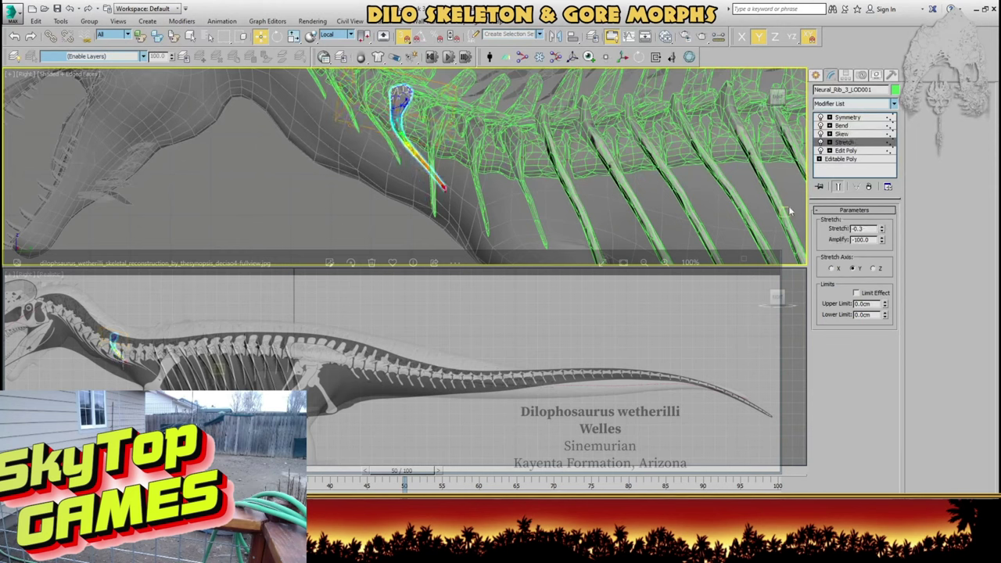
- Lengthen the last neck rib before the chest ribs with a Stretch of 0.4 and set its Skew amount to 0.91 cm
middle_click_drag(470, 163, 425, 153)
left_click(485, 191)
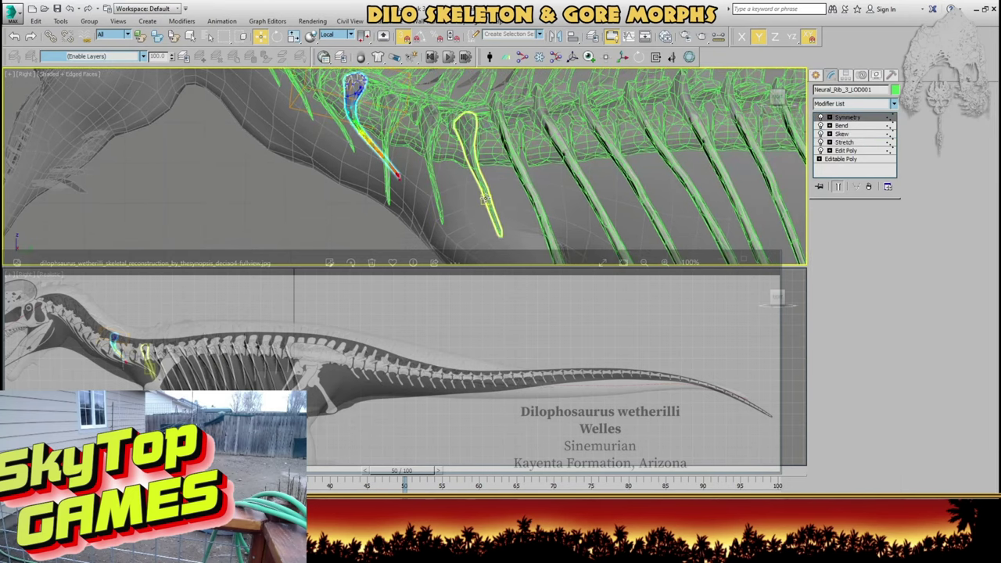
middle_click_drag(486, 191, 459, 159)
scroll(460, 159, "down", 2)
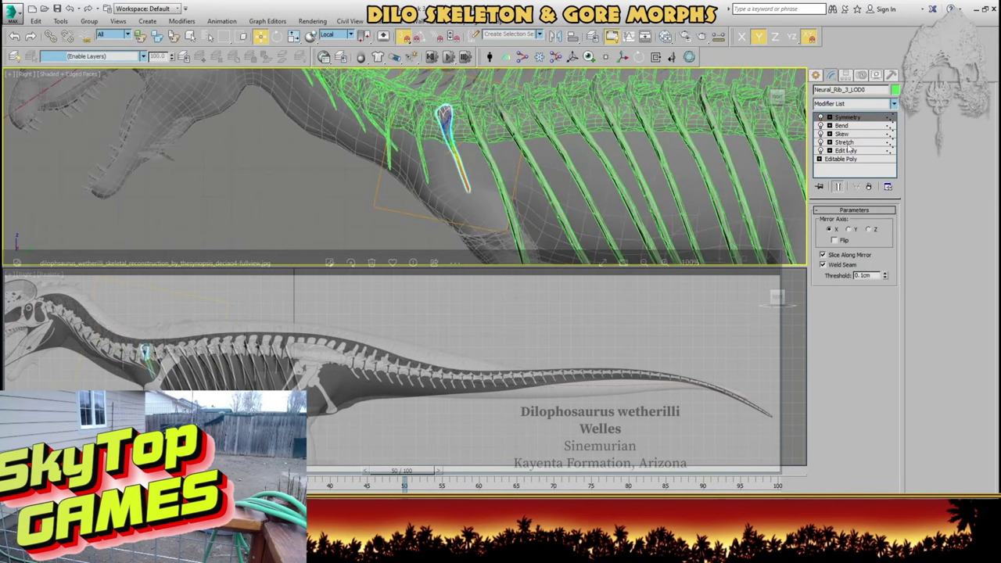
left_click(846, 143)
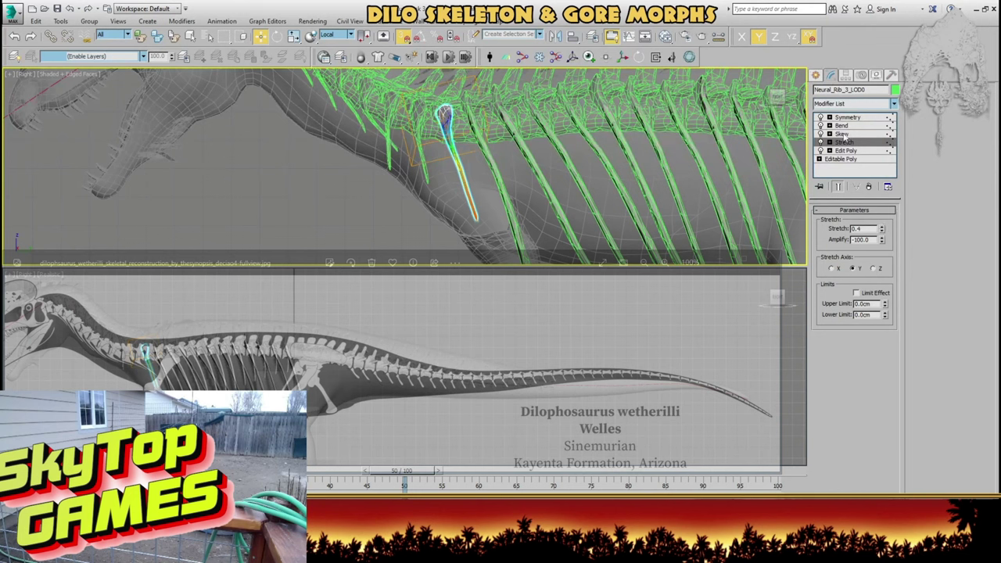
left_click(843, 135)
left_click_drag(882, 230, 877, 179)
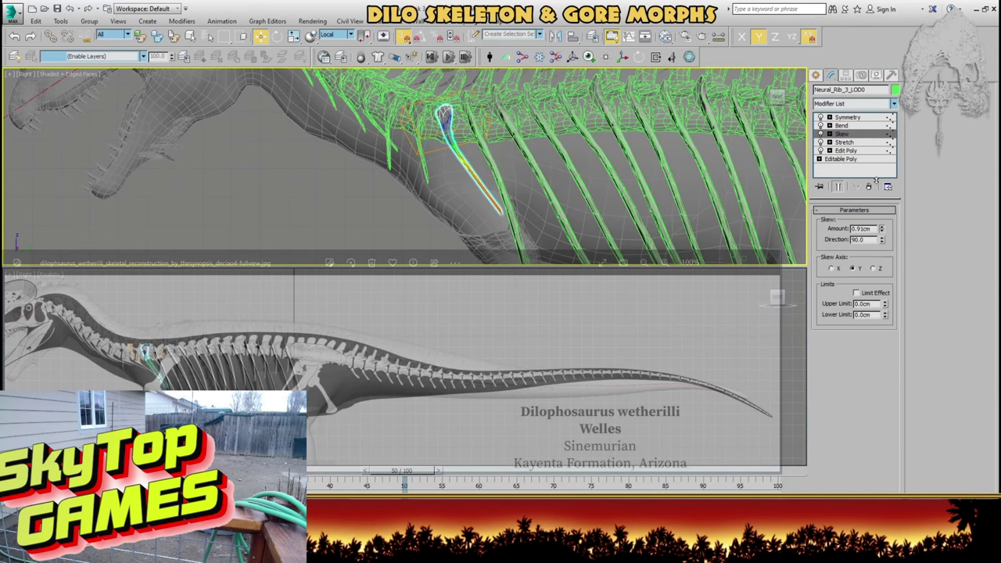
- Skew the second-to-last neck rib backward to match the slant of its neighbours, and deselect it
left_click(419, 130)
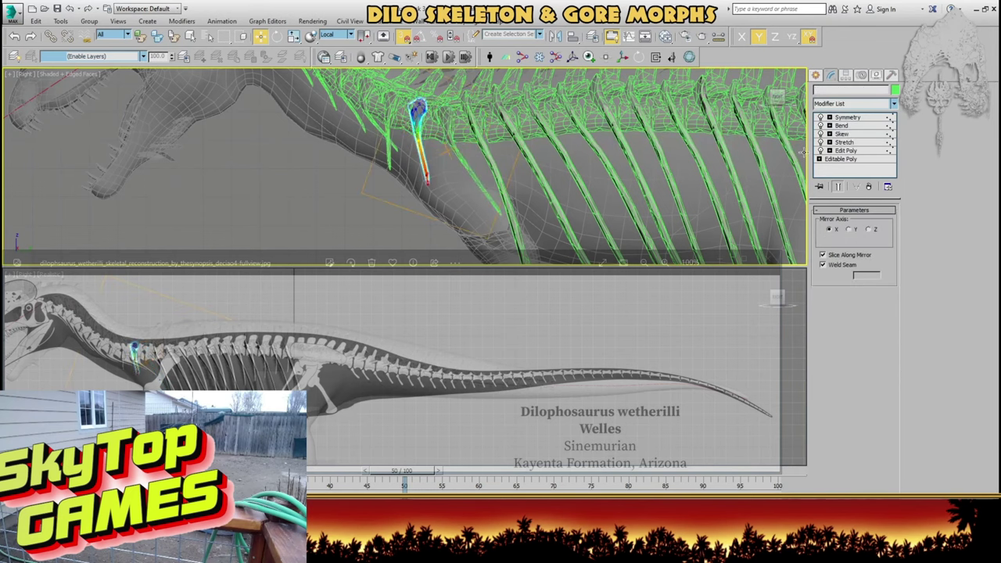
left_click(848, 134)
left_click_drag(884, 217, 885, 209)
left_click(311, 154)
scroll(311, 154, "down", 3)
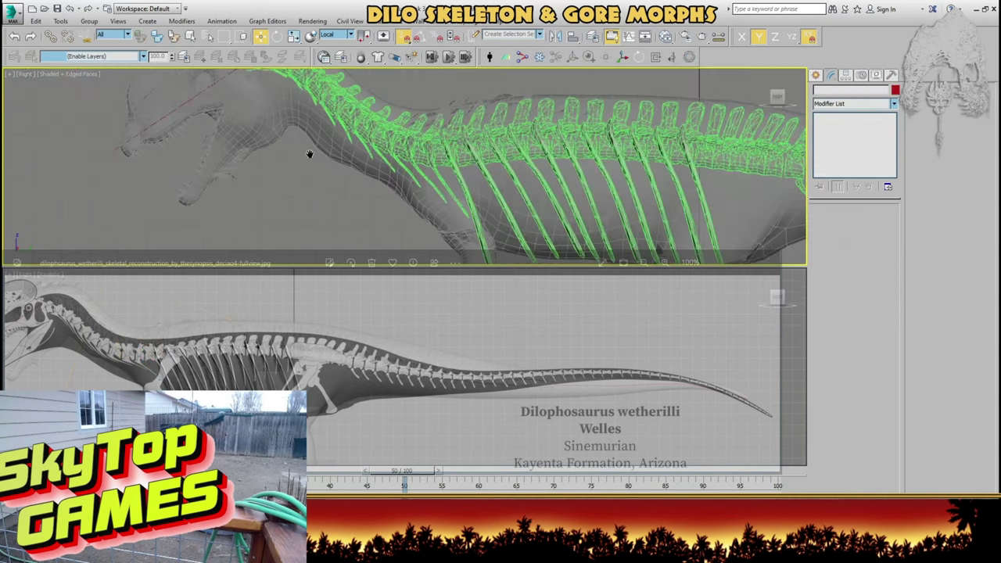
- Set the front chest rib Dorsal_Rib_2_LOD003 to a Skew amount of 276 cm and a Stretch of -0.4, and deselect it
left_click(438, 198)
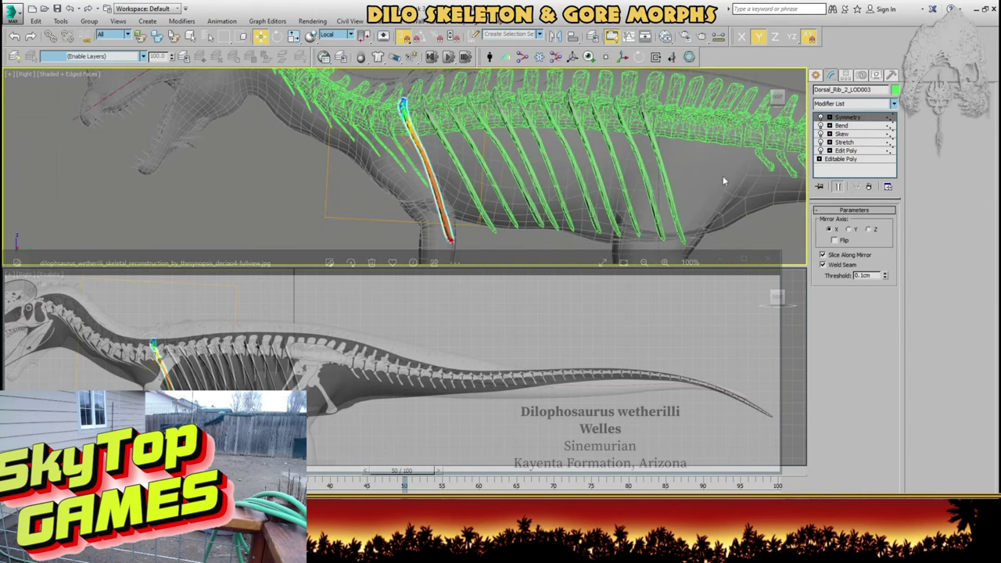
left_click(847, 134)
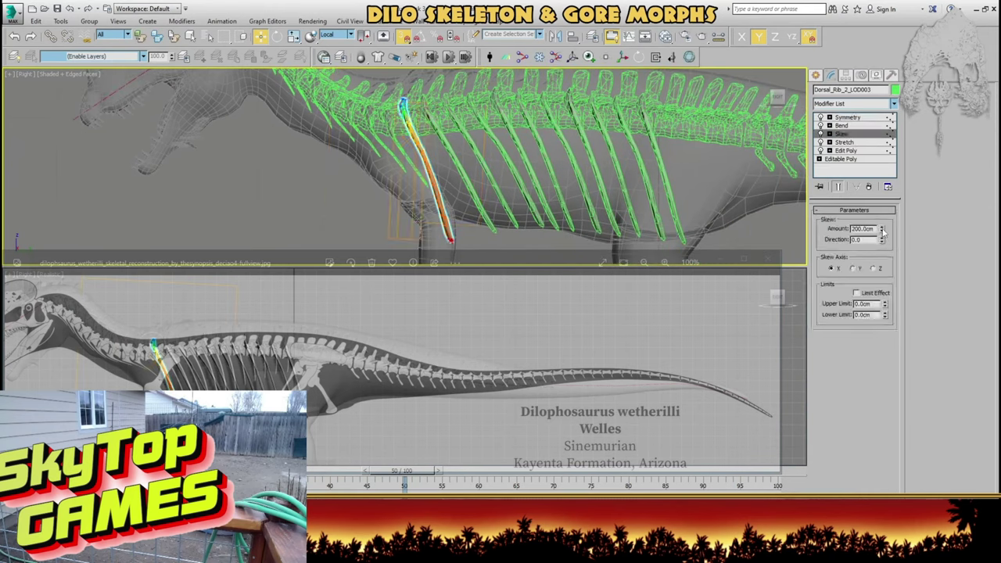
left_click_drag(882, 230, 884, 210)
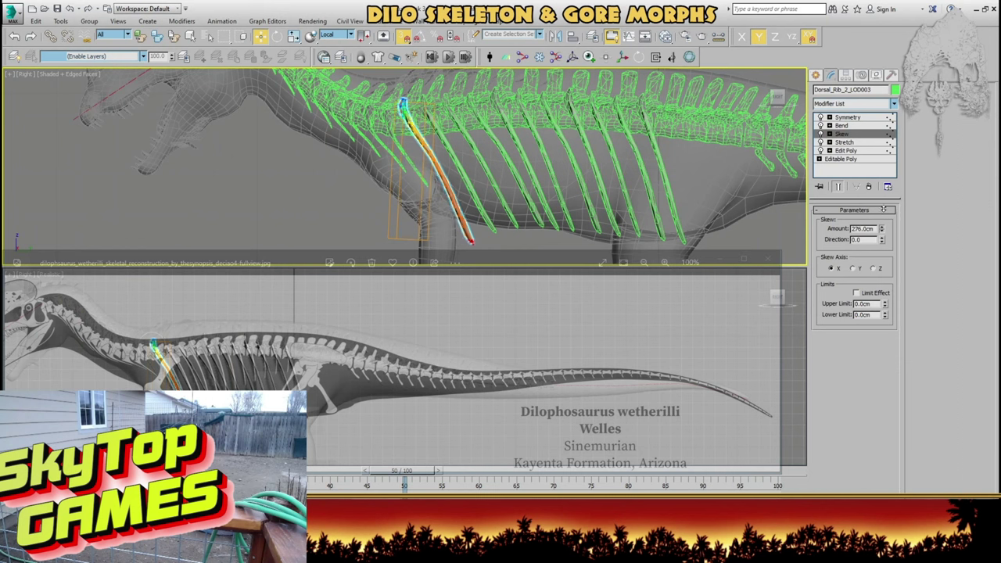
left_click(844, 143)
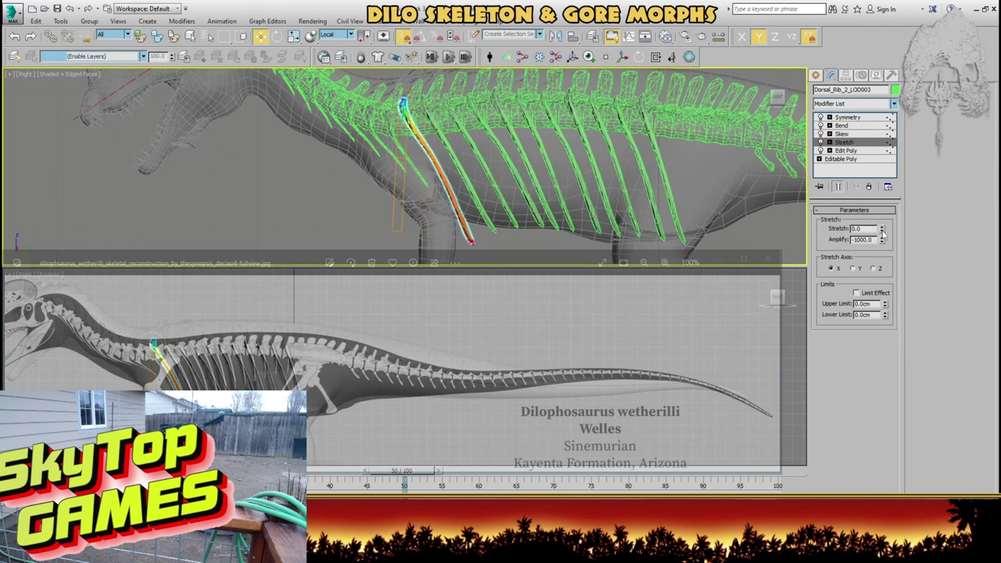
left_click_drag(883, 228, 884, 236)
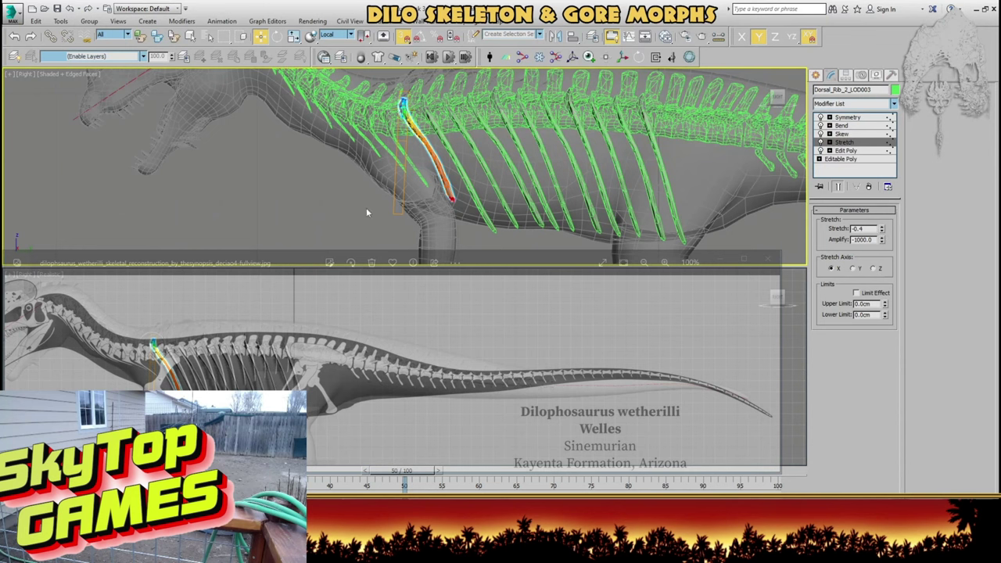
left_click(321, 208)
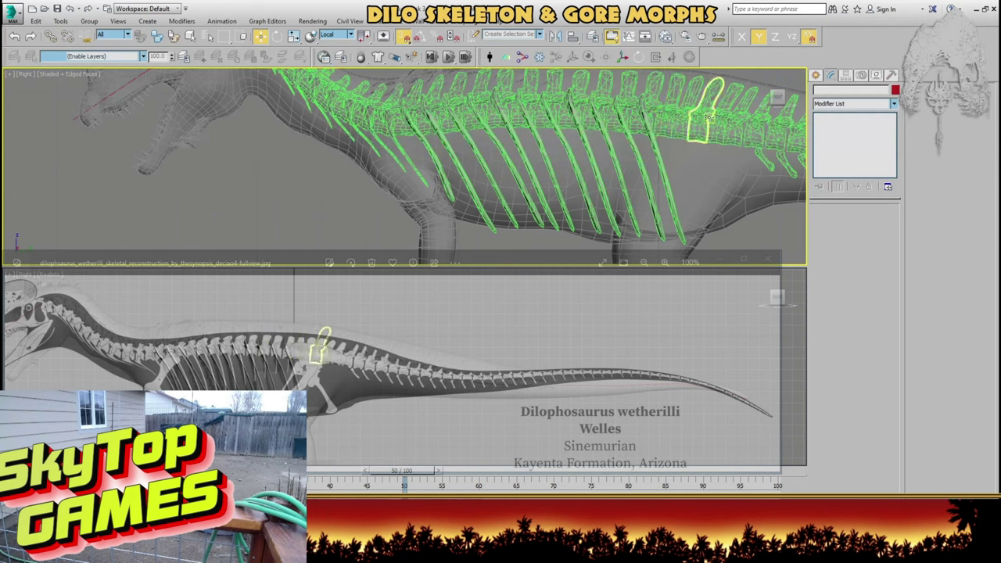
- Draw a curved guide Line under the rib cage and shorten the chest ribs to it, with Stretch -1.3 on the rearmost rib
left_click(816, 75)
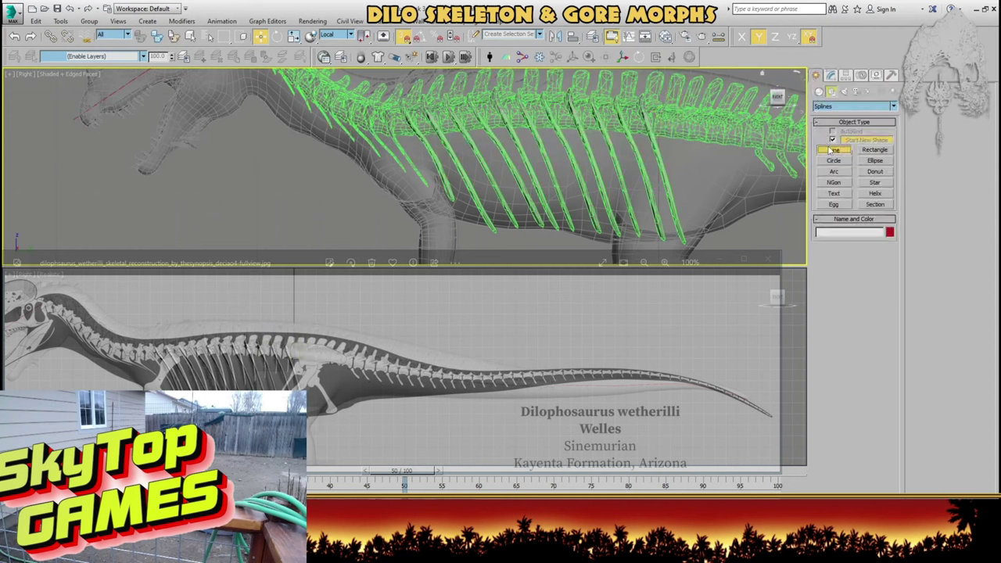
left_click(830, 149)
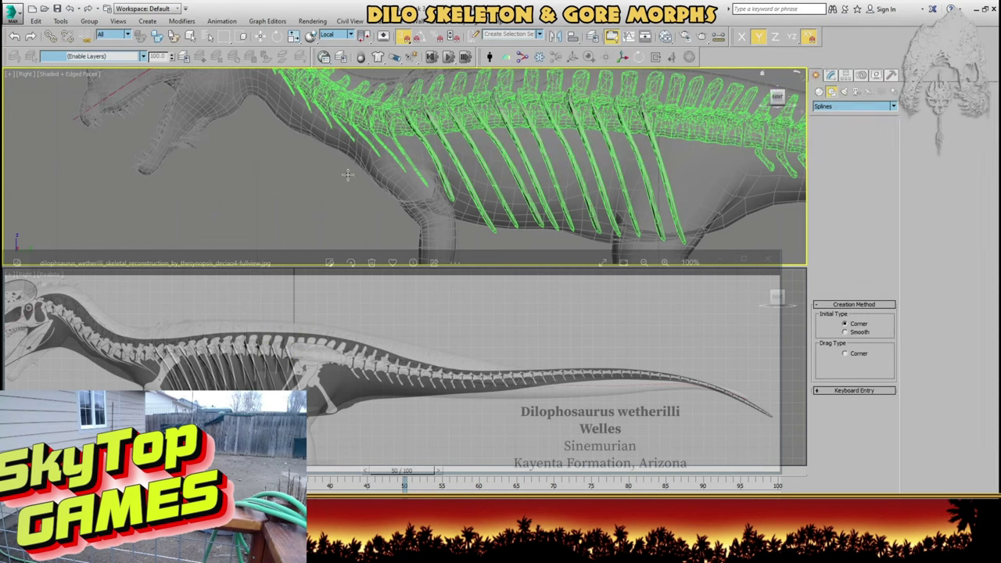
left_click(396, 171)
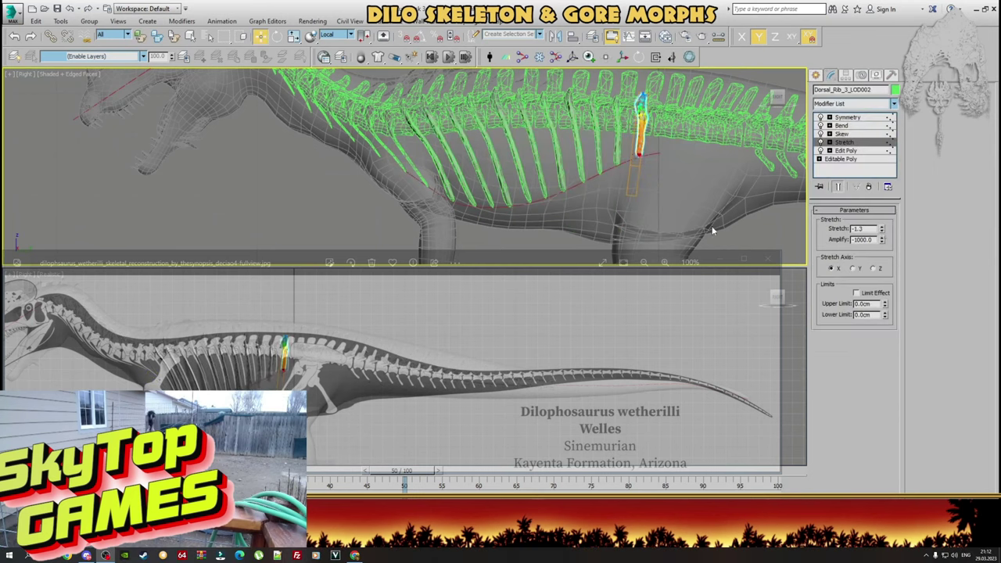
left_click(705, 212)
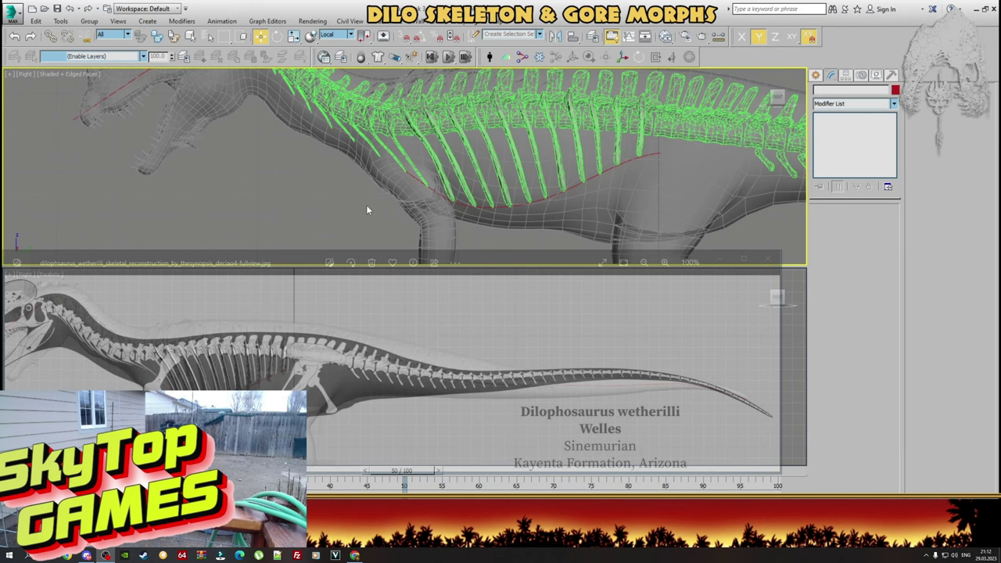
- Narrow the vertebra Dorsal_Vertebrae_2_LOD003 by setting its Width modifier's Stretch to -0.3, checking its fit in perspective with and without edged faces
key("p")
middle_click_drag(368, 205, 463, 197, "alt")
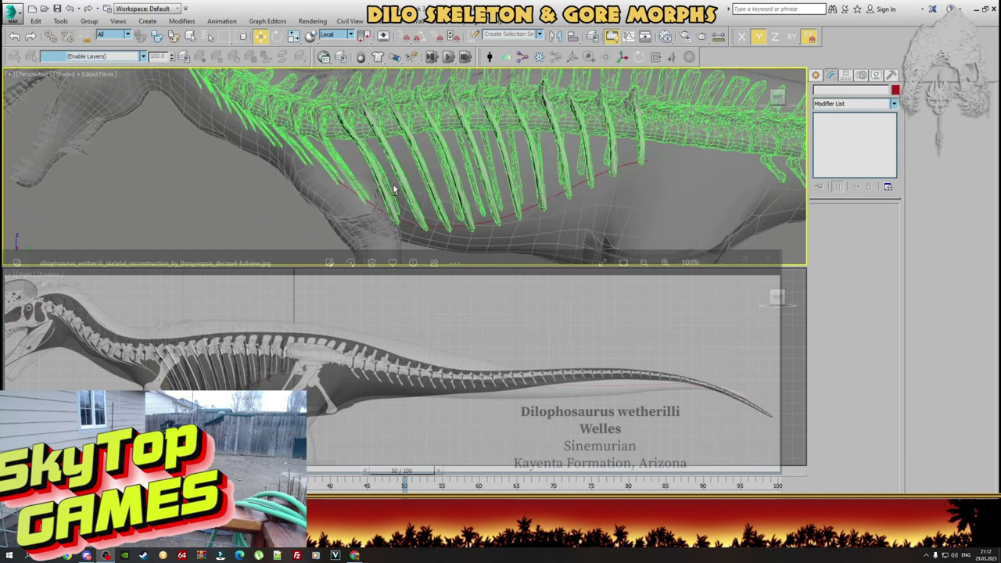
middle_click_drag(394, 190, 458, 190, "alt")
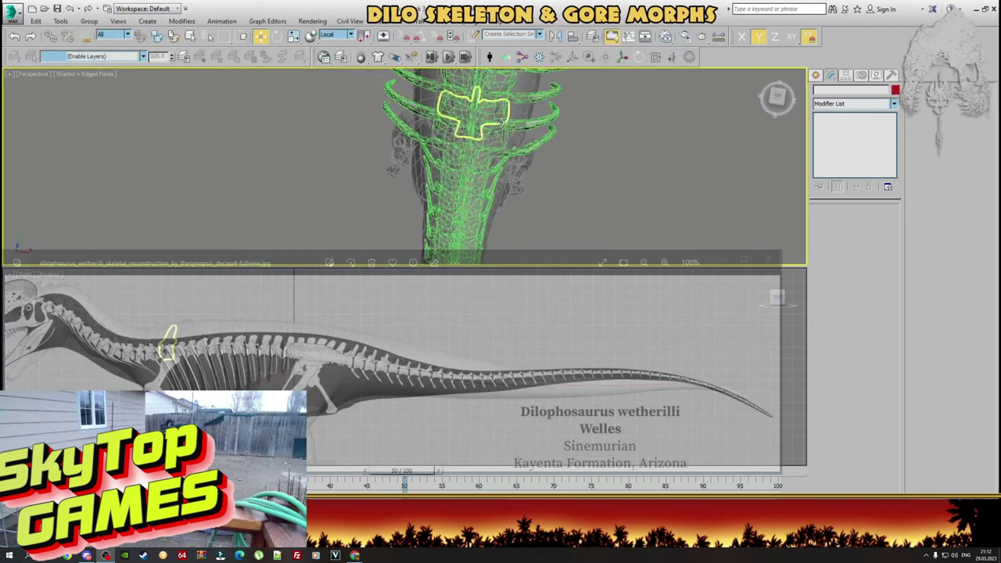
mouse_move(501, 123)
middle_mouse_down("alt")
mouse_move(463, 145)
mouse_move(406, 139)
mouse_move(406, 161)
mouse_move(333, 158)
mouse_move(328, 173)
mouse_move(317, 149)
mouse_move(322, 129)
mouse_move(324, 153)
mouse_move(425, 157)
mouse_move(347, 183)
mouse_move(386, 207)
mouse_move(433, 187)
mouse_move(486, 200)
middle_mouse_up("alt")
key("F4")
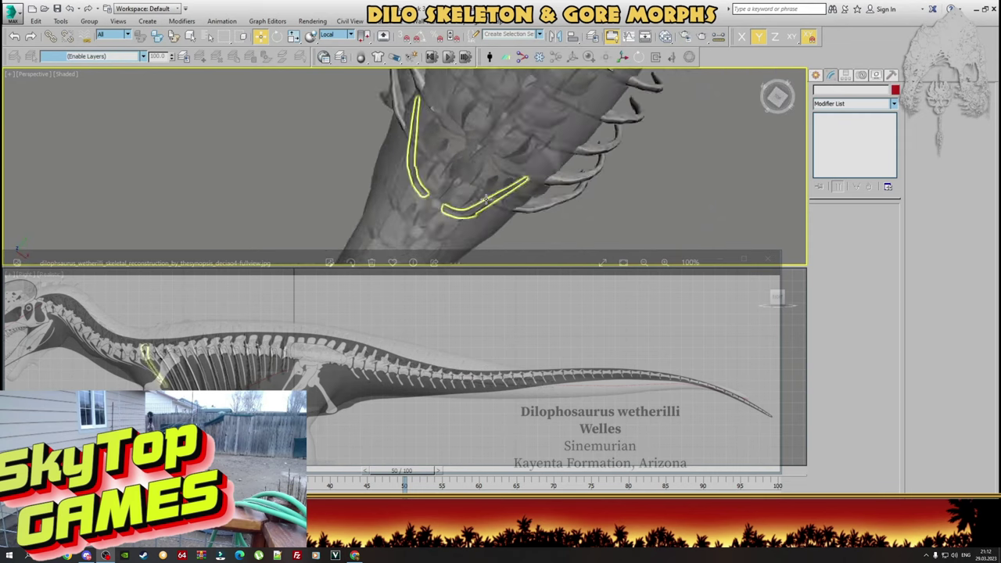
scroll(486, 199, "up", 2)
left_click(490, 178)
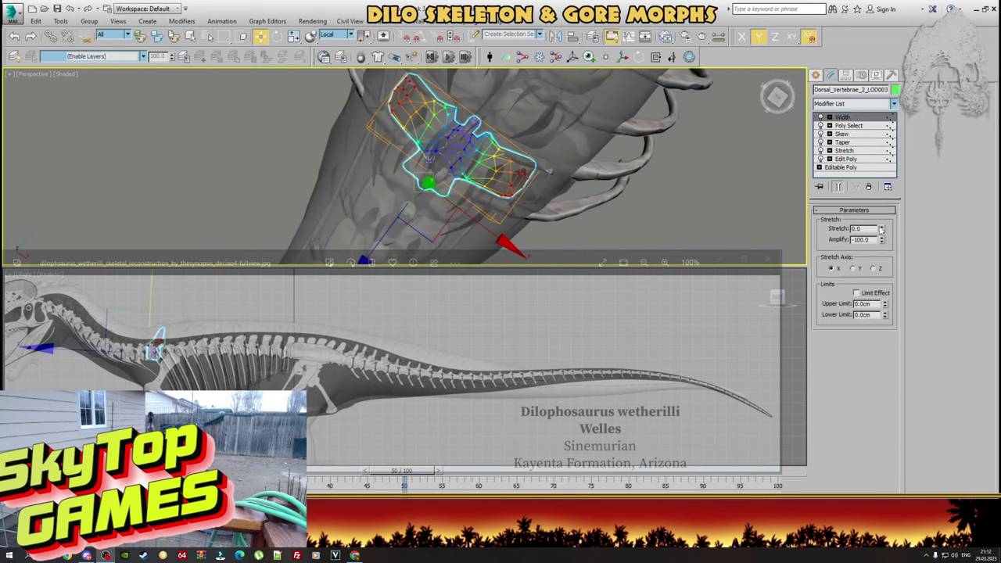
left_click_drag(882, 229, 882, 231)
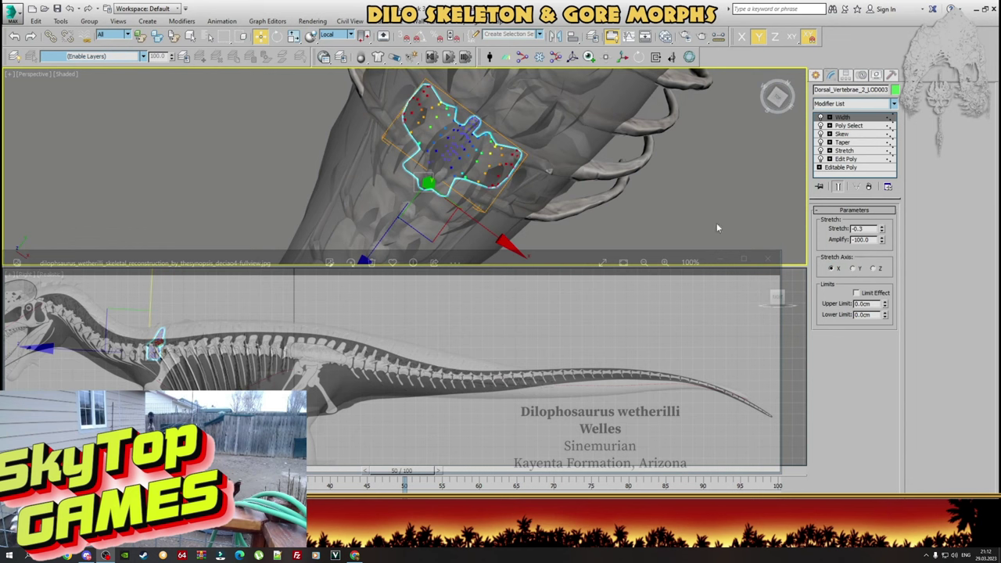
mouse_move(717, 223)
middle_mouse_down("alt")
mouse_move(496, 119)
mouse_move(425, 138)
middle_mouse_up("alt")
key("F4")
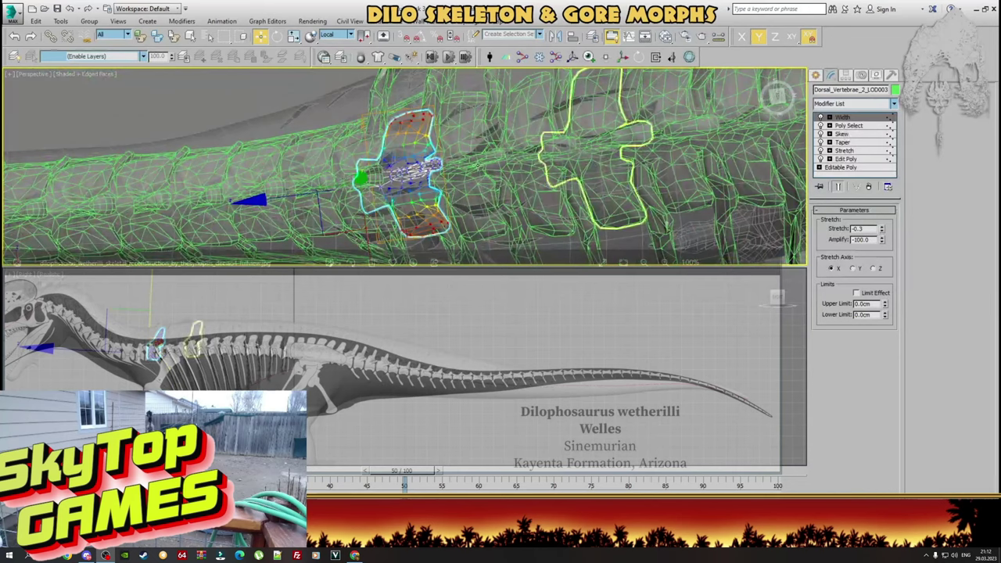